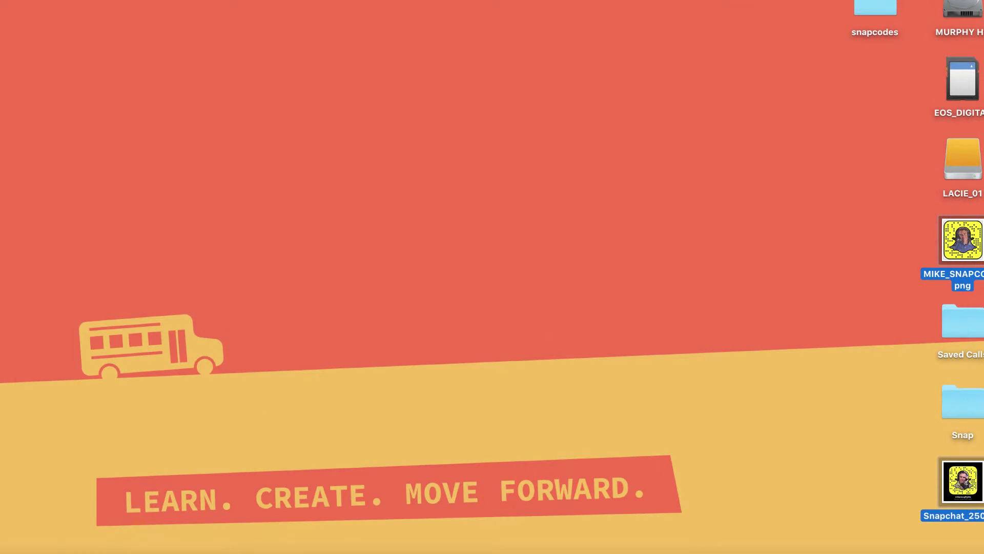
- Bring up Chrome's Snapchat My Snapcode page and download the high-res snapcode
key(super+Tab)
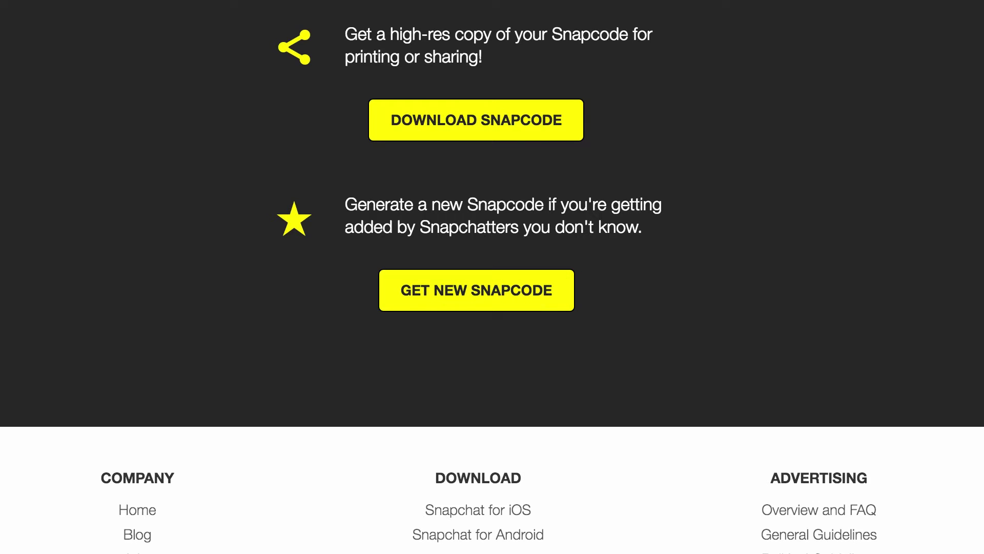
scroll(492, 277, up, 5)
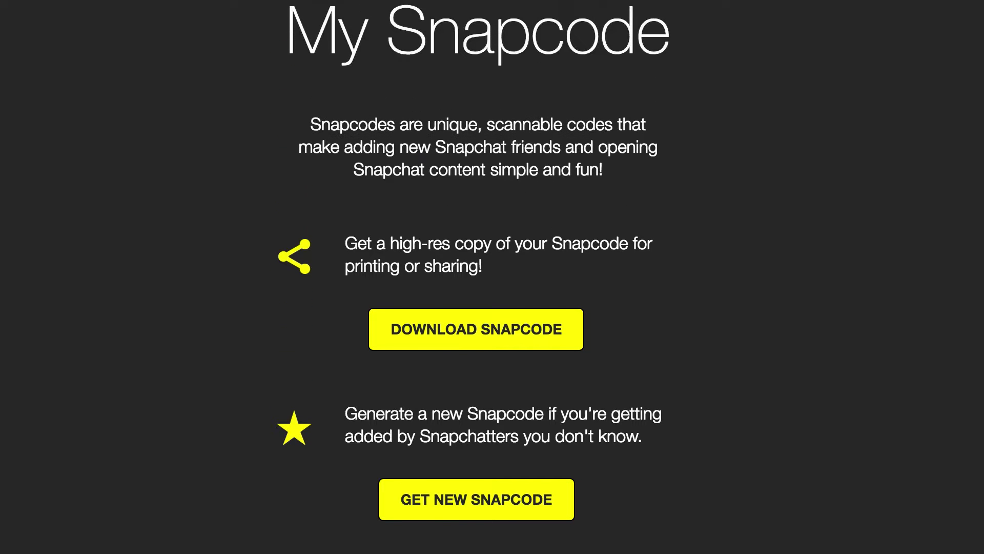
scroll(492, 276, up, 3)
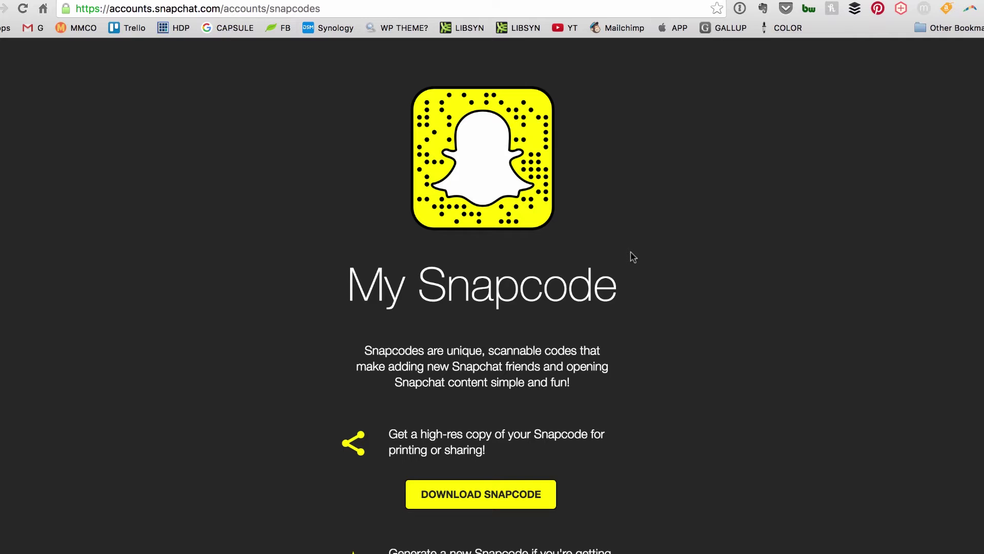
scroll(482, 308, down, 2)
scroll(482, 298, up, 1)
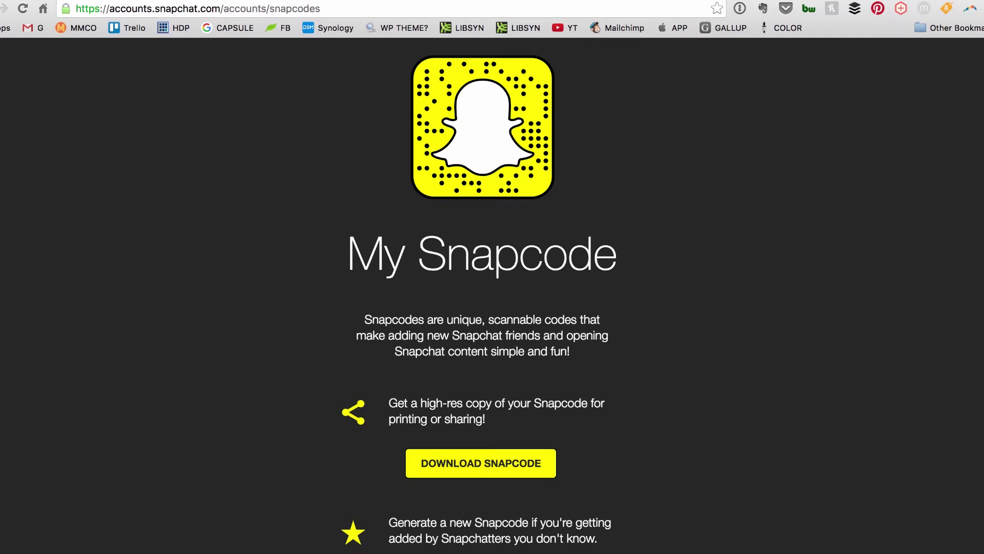
scroll(482, 297, down, 4)
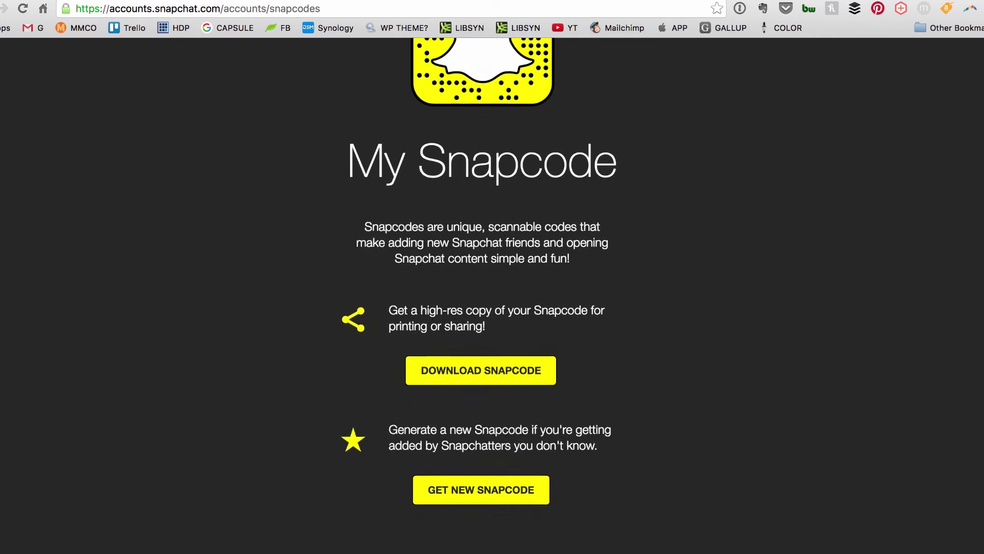
scroll(482, 297, down, 3)
click(464, 333)
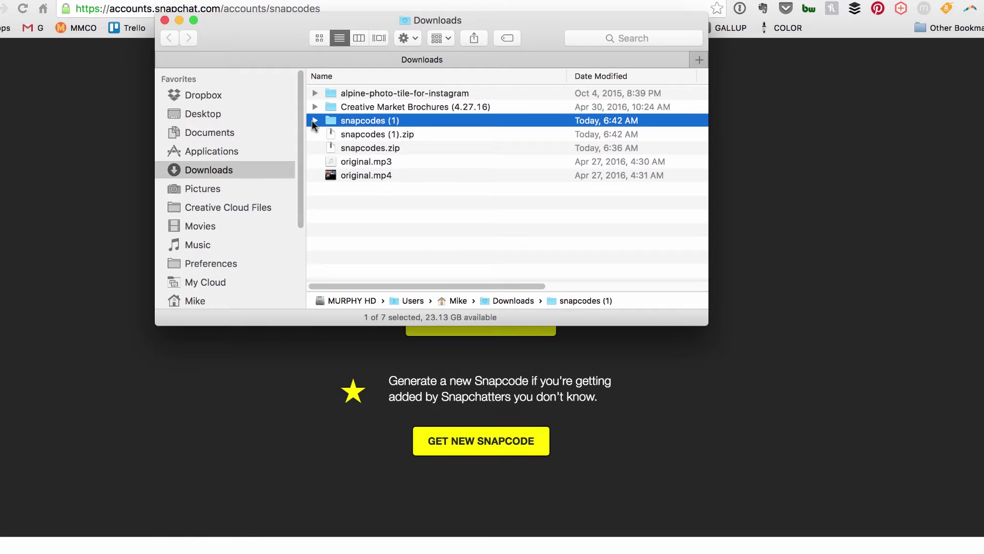
- Expand the snapcodes (1) folder and preview Snapcode_Guidelines.pdf in Quick Look
click(314, 120)
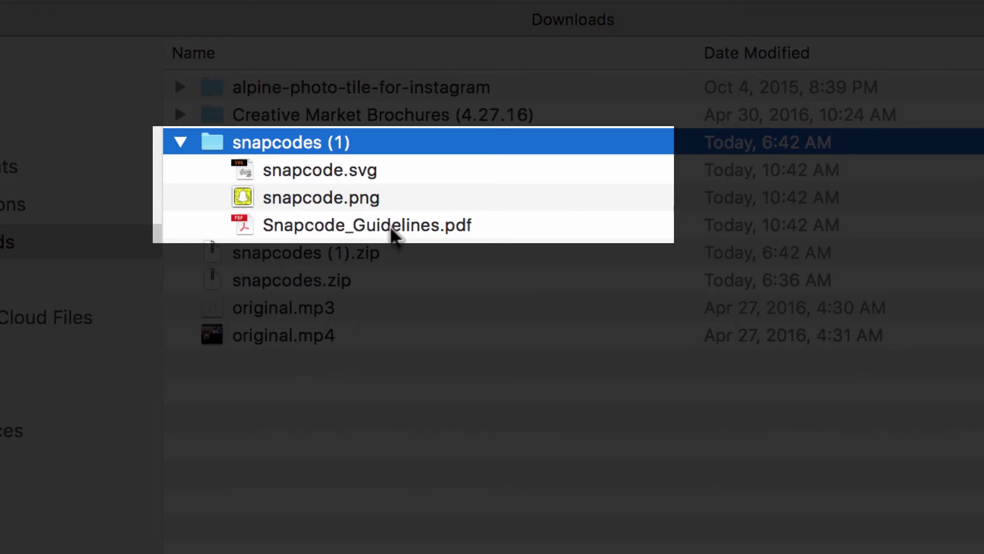
click(337, 172)
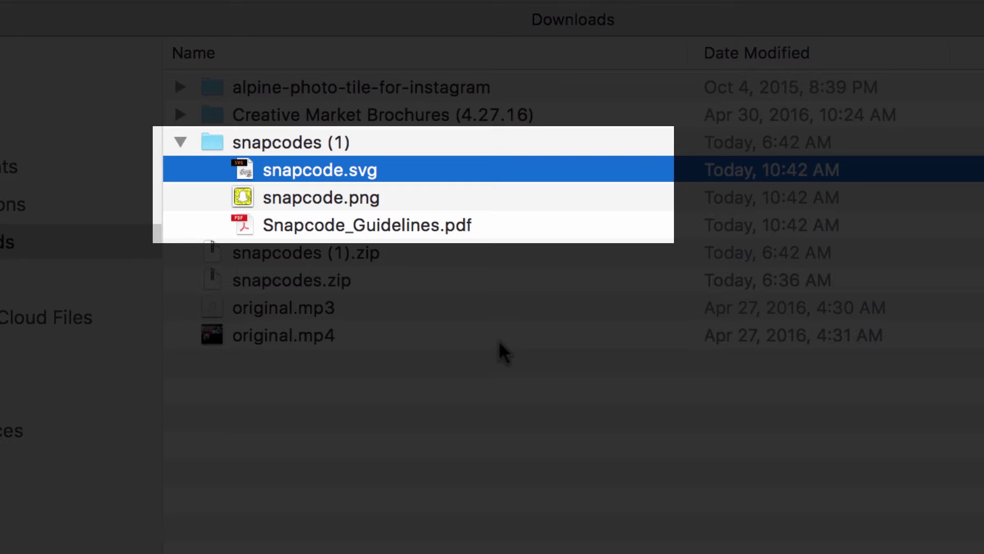
key(Down)
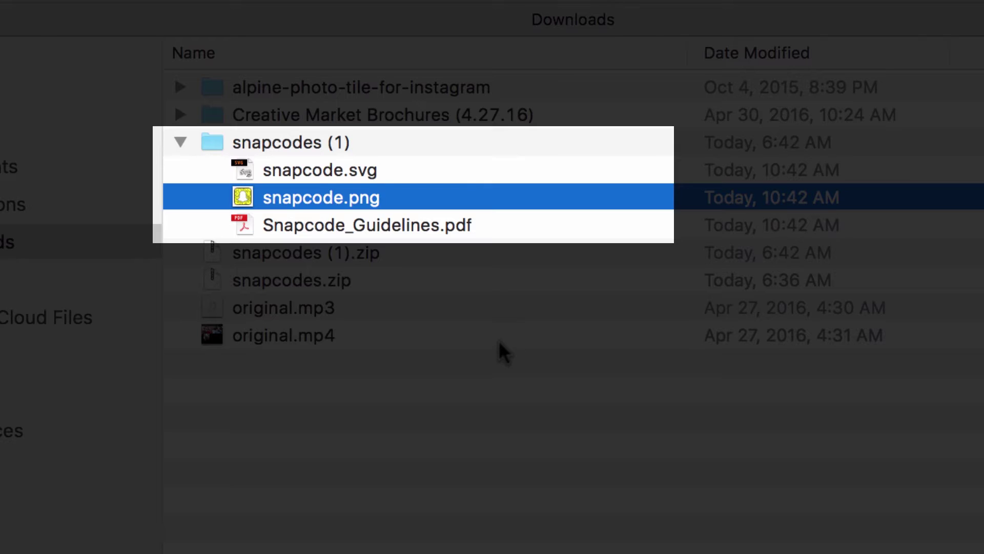
key(Down)
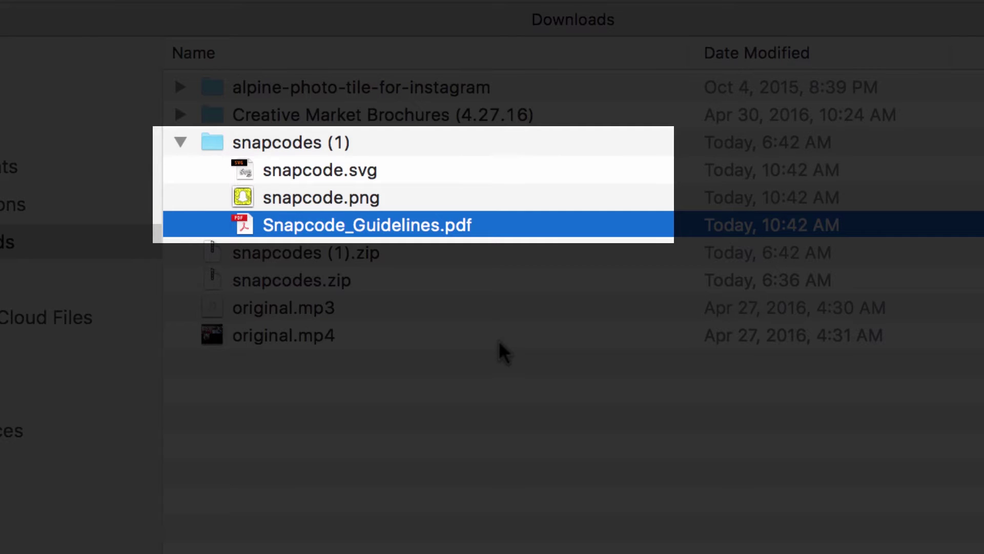
key(space)
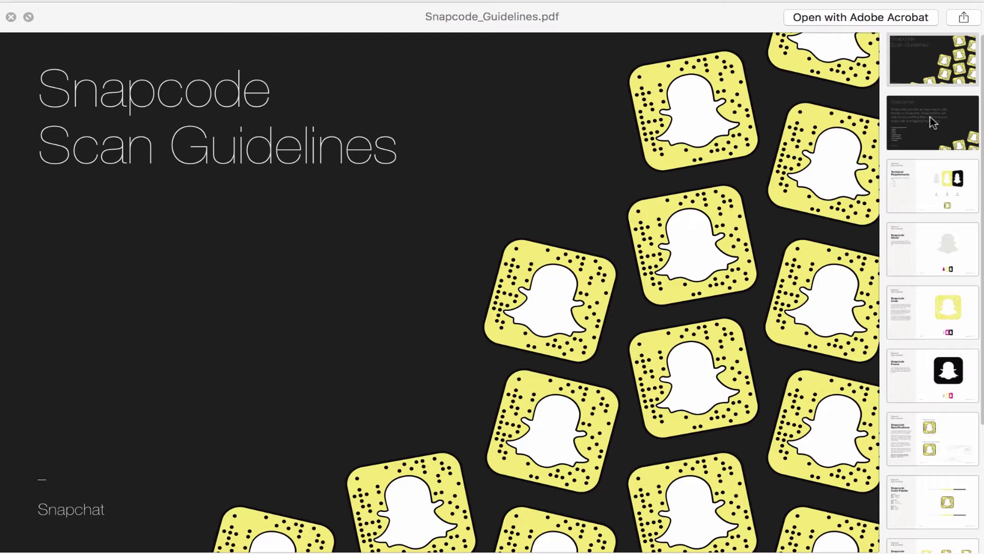
- Page through the guidelines PDF to the page 6 Snapcode Frame, then close the preview
click(930, 125)
click(934, 187)
click(941, 261)
click(945, 314)
click(946, 372)
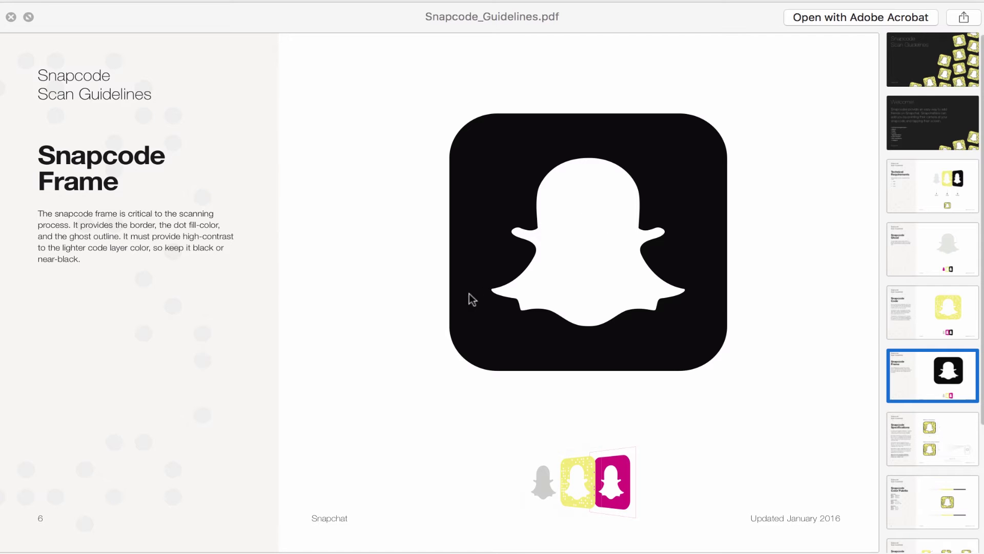
key(space)
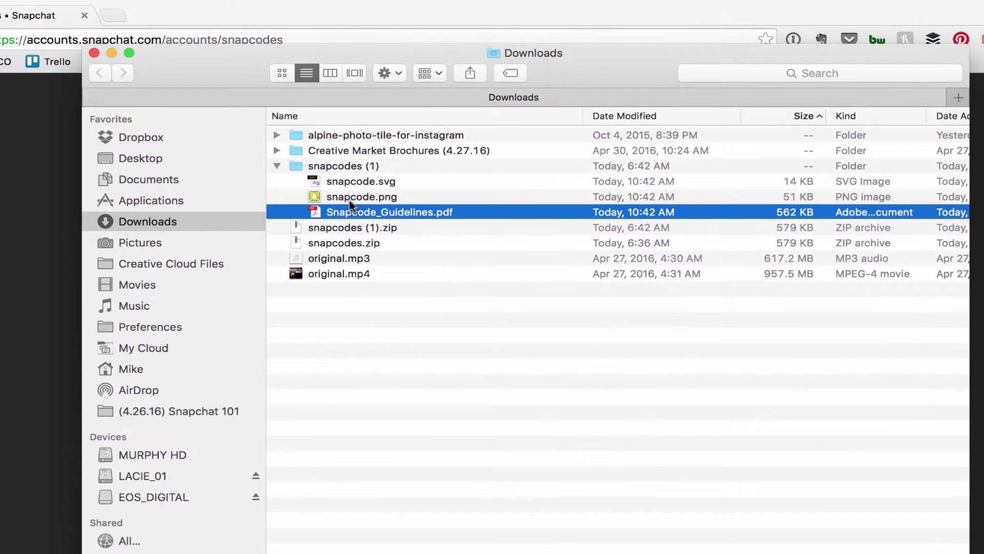
- Open snapcode.png in Photoshop, undo a stray move, and add empty Layer 1 below Layer 0
drag(340, 198, 292, 495)
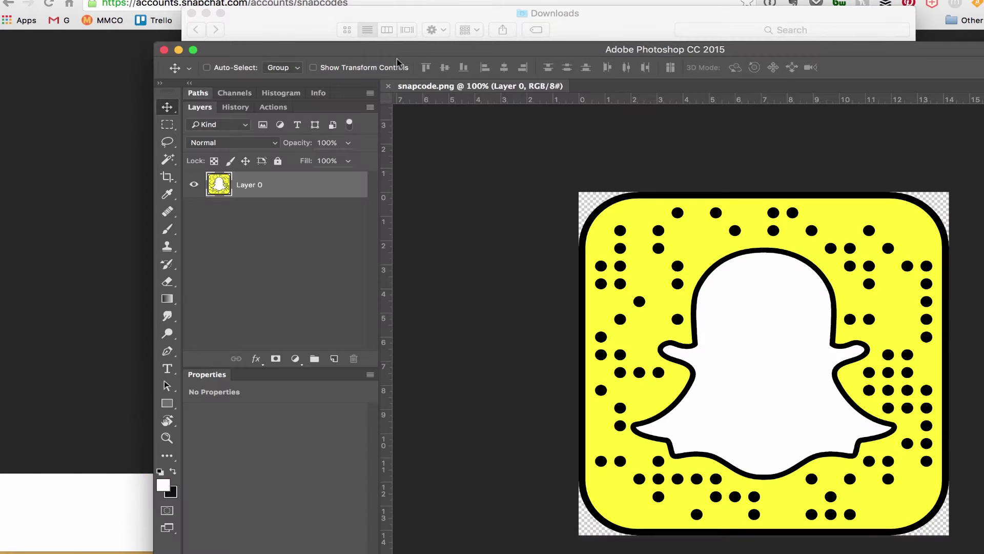
drag(397, 50, 264, 0)
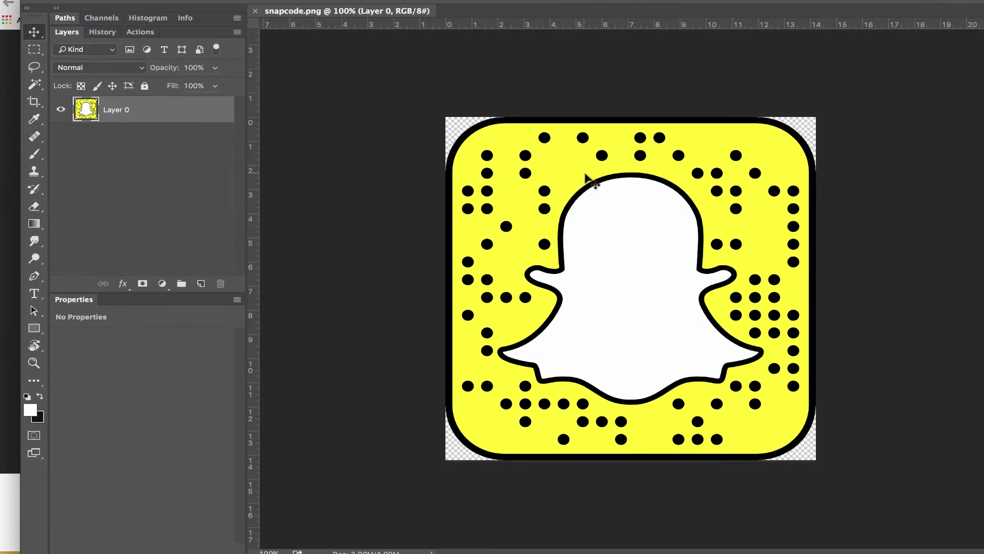
drag(595, 177, 582, 153)
key(super+z)
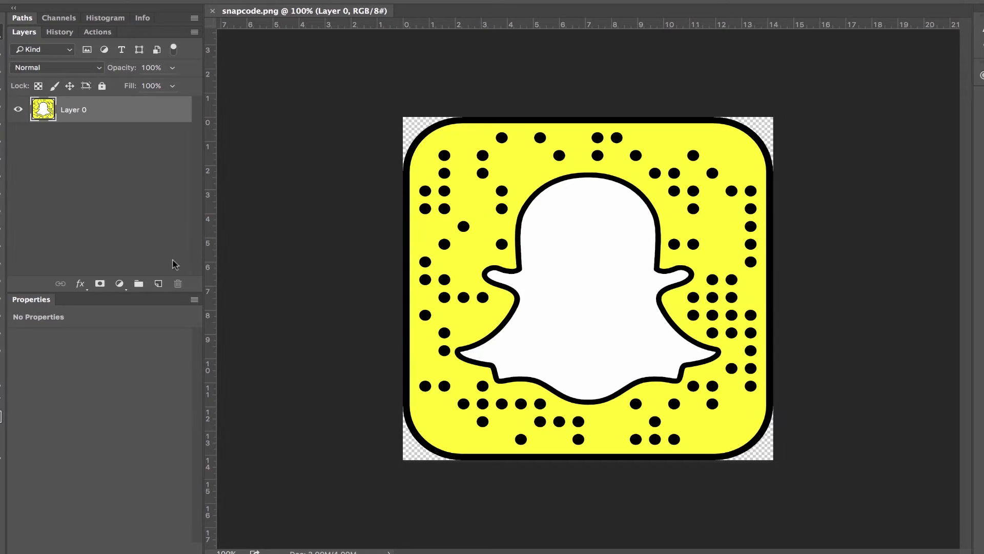
super+click(158, 284)
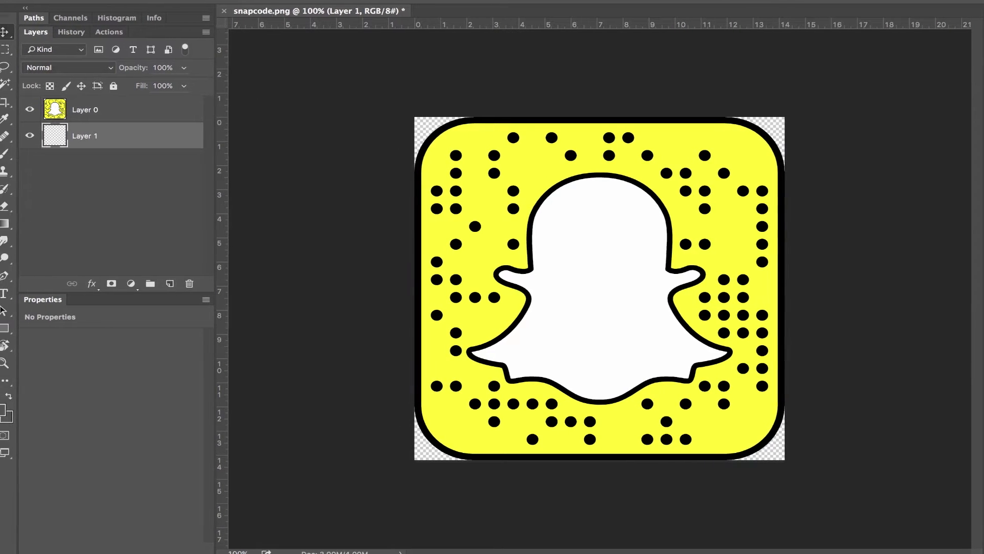
- Make white the foreground colour, reselect Layer 0, and pick the Magic Wand tool
key(x)
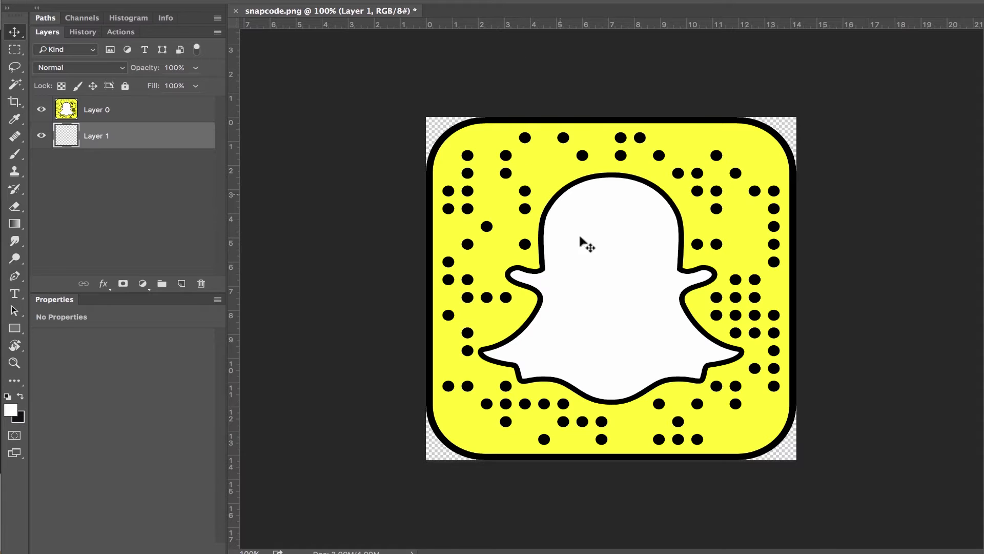
click(134, 109)
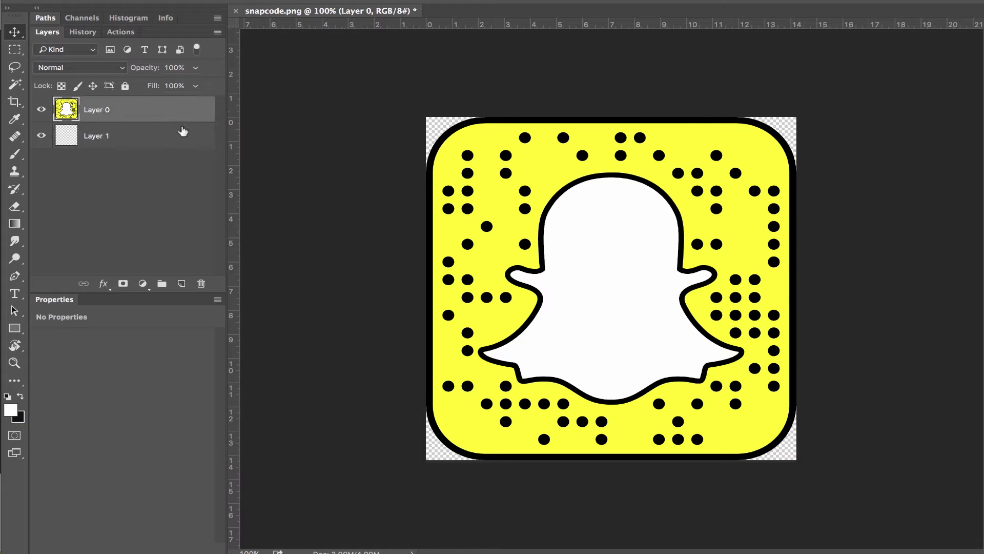
click(20, 86)
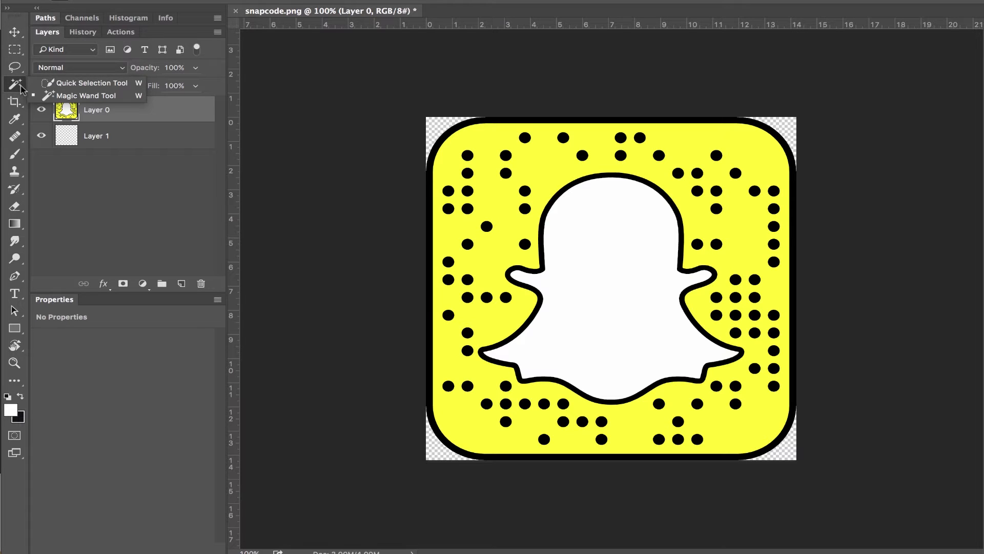
click(472, 95)
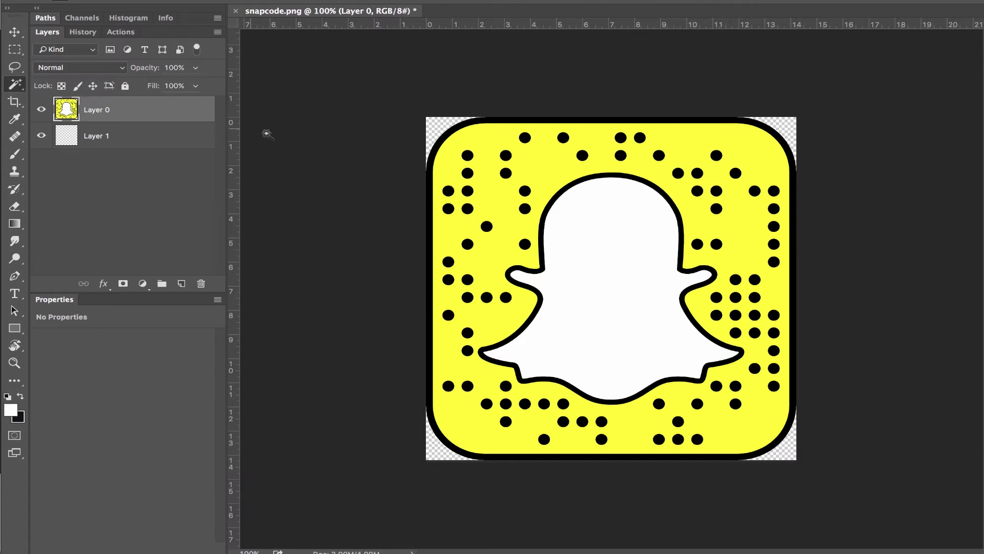
key(shift+w)
key(shift+w)
right_click(15, 85)
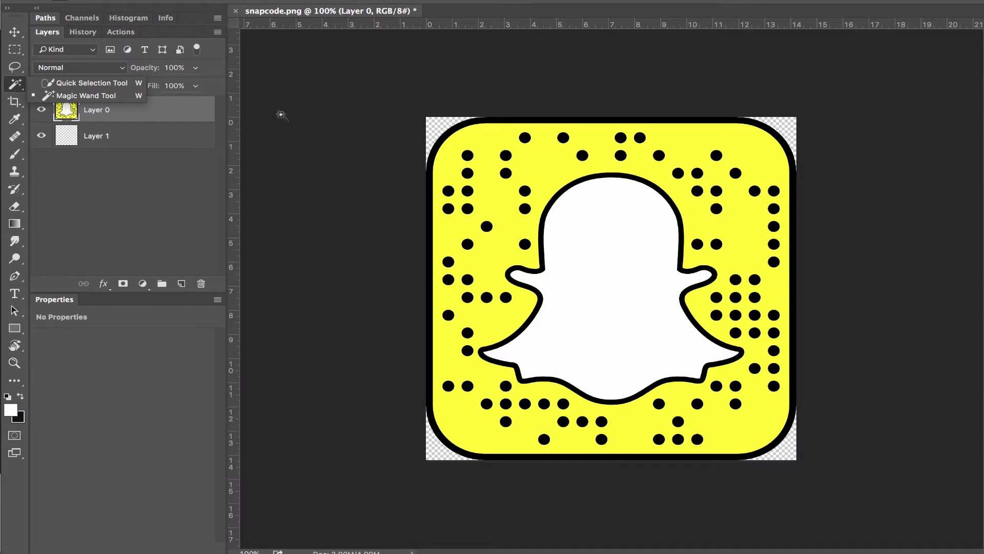
click(622, 266)
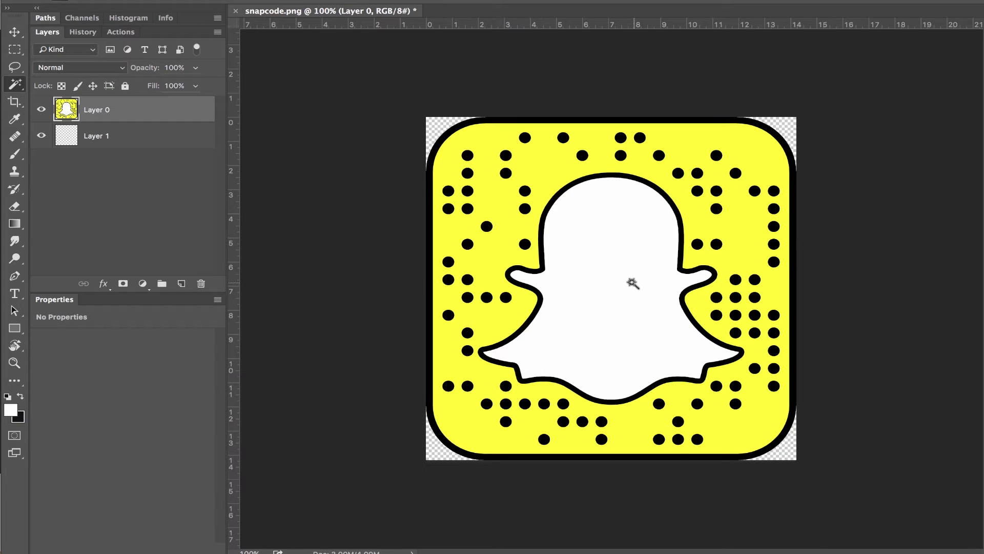
- Select the white ghost, add a layer mask, then undo that wrong mask
click(620, 280)
click(123, 283)
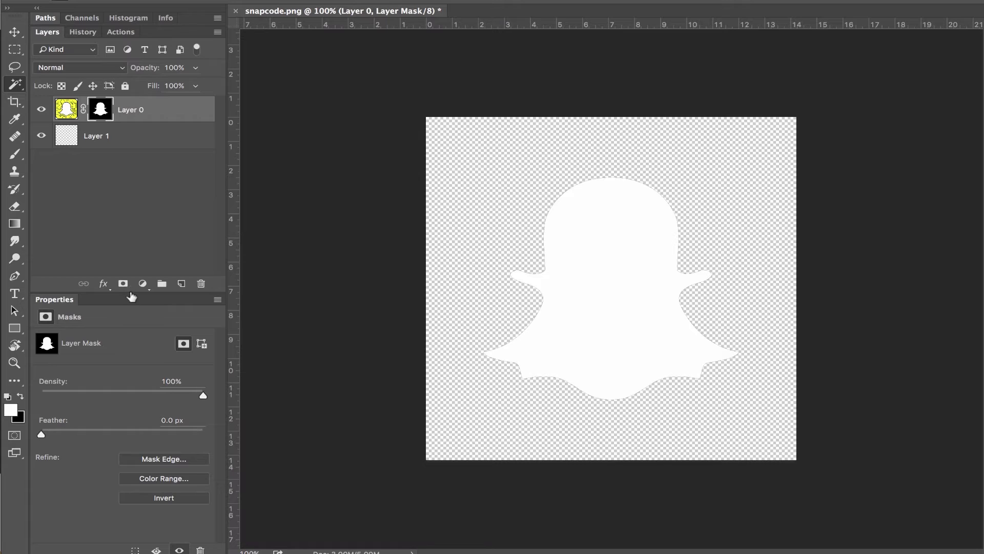
key(super+z)
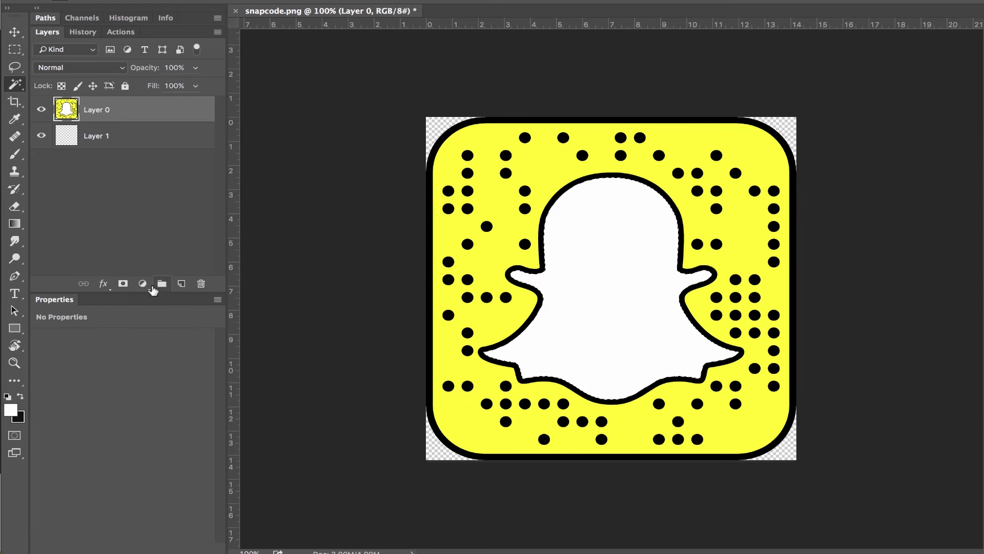
- Mask the ghost interior out of Layer 0, then place the Libraries photo enlarged and shifted left
click(123, 284)
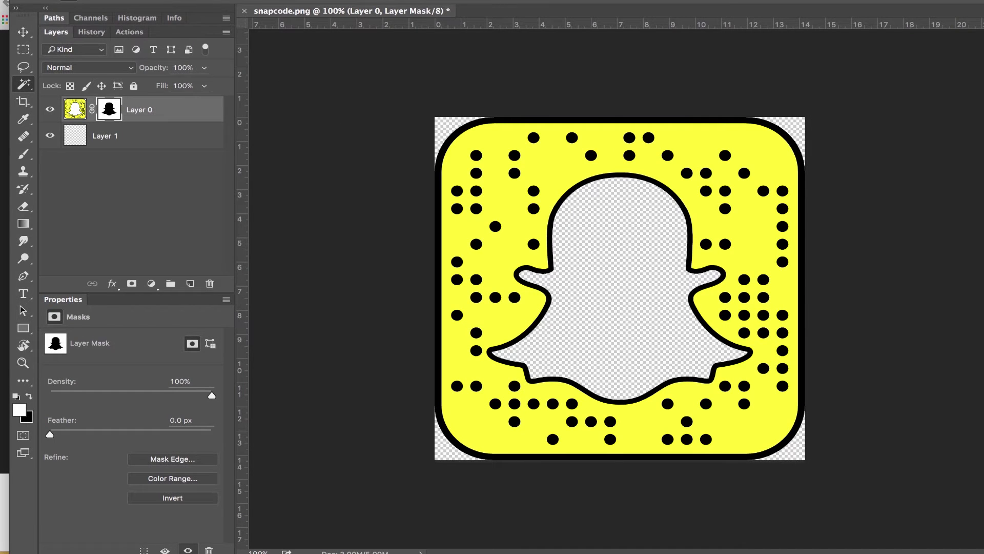
click(459, 1)
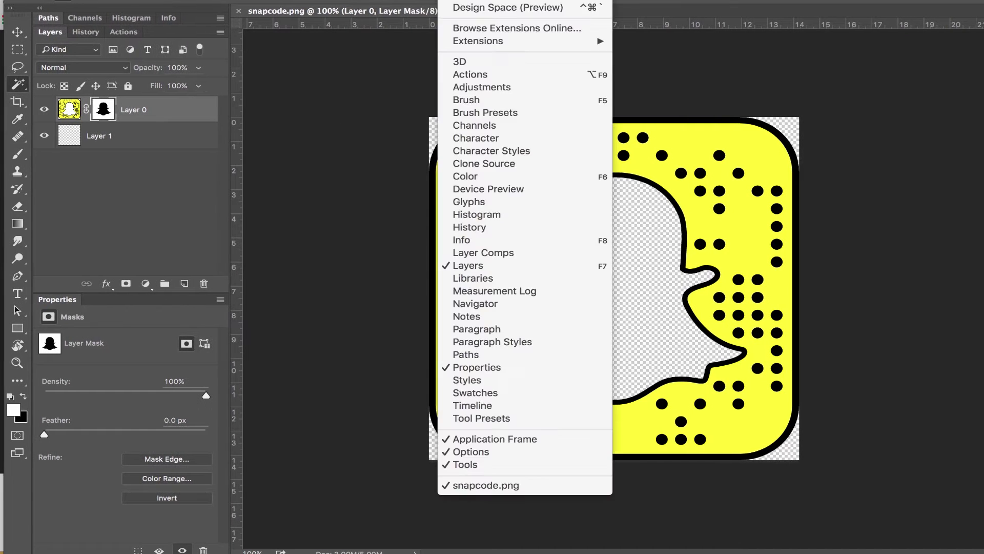
click(472, 277)
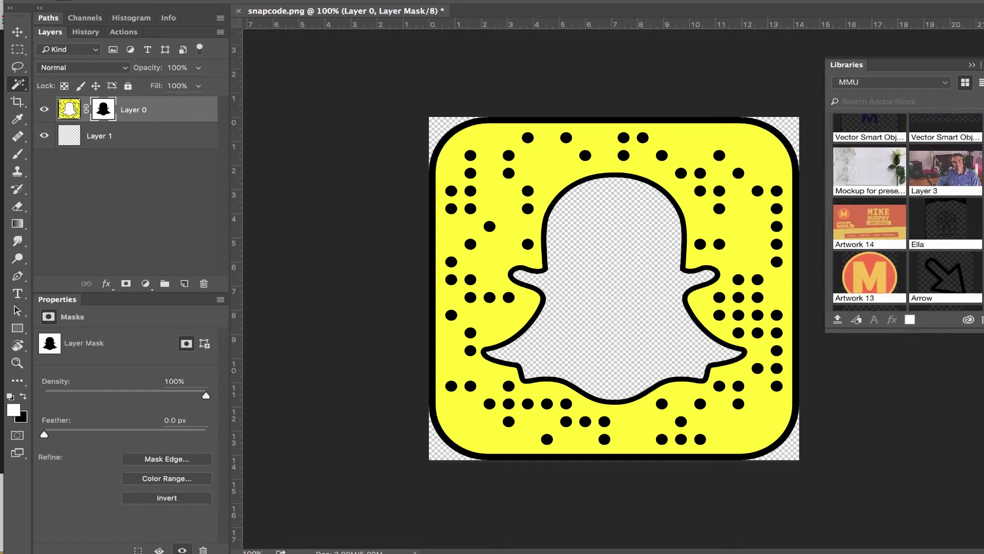
scroll(946, 220, down, 1)
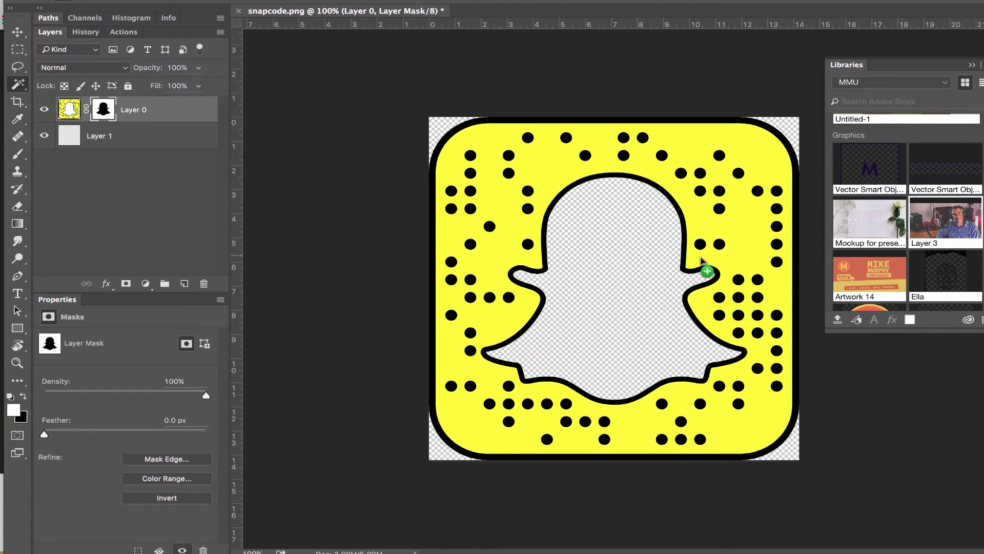
drag(569, 290, 613, 282)
drag(752, 192, 819, 156)
mouse_move(702, 275)
mouse_down()
mouse_move(674, 275)
mouse_move(697, 276)
mouse_up()
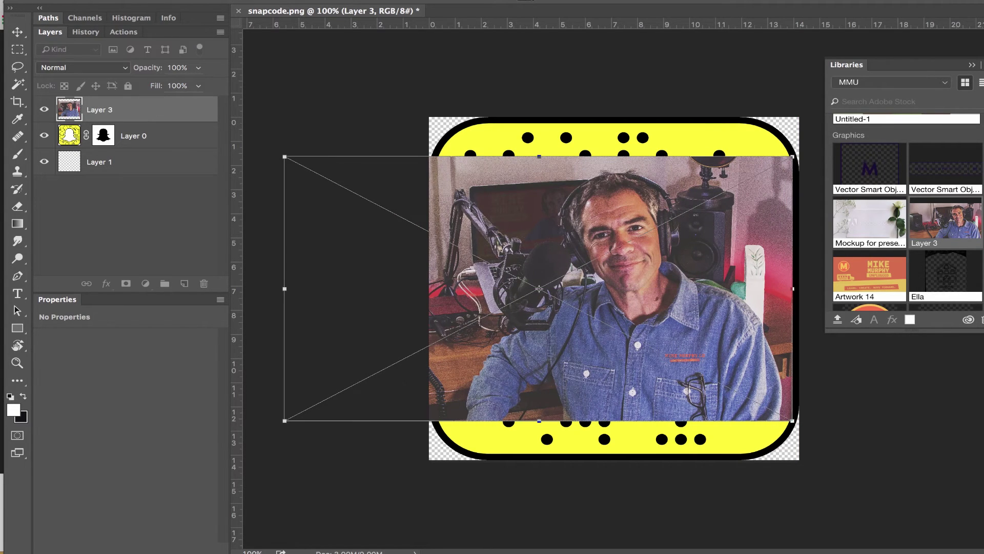
- Commit the photo's transform, move Layer 3 below Layer 0, and position the face in the ghost
key(Return)
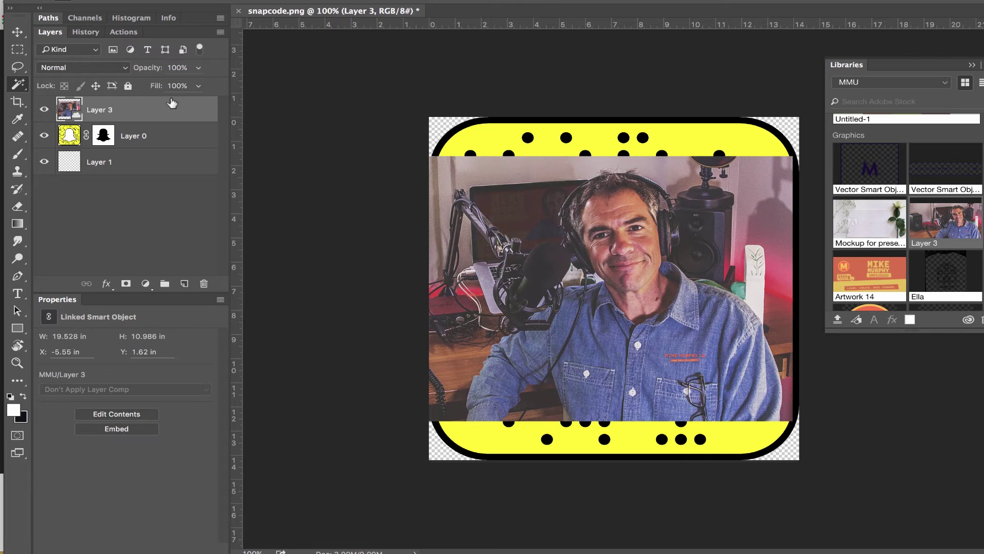
drag(153, 120, 147, 152)
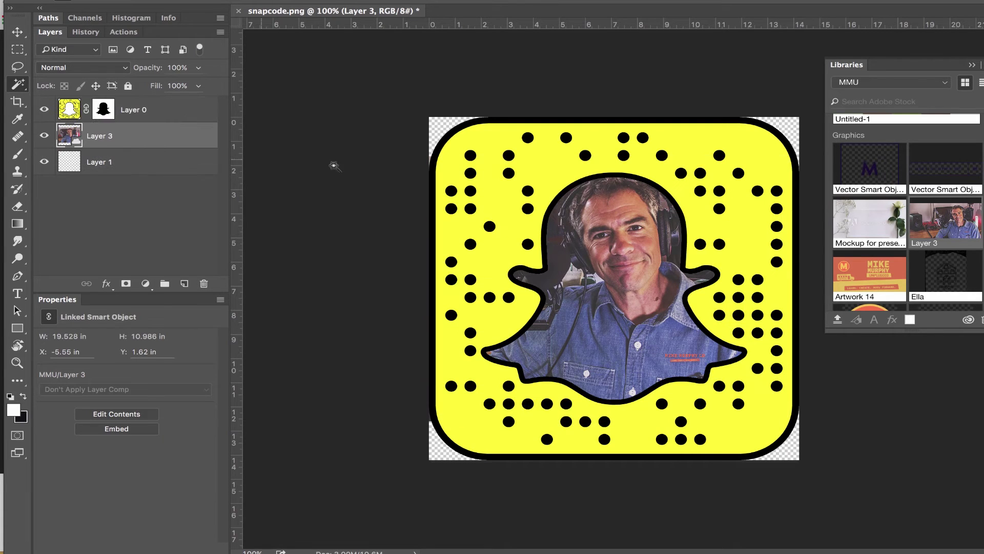
key(v)
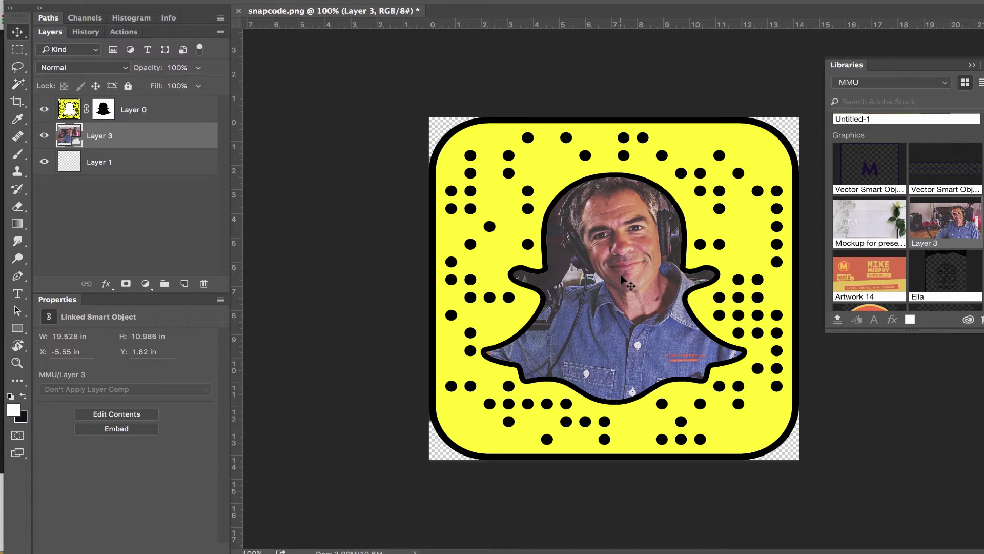
drag(624, 286, 618, 295)
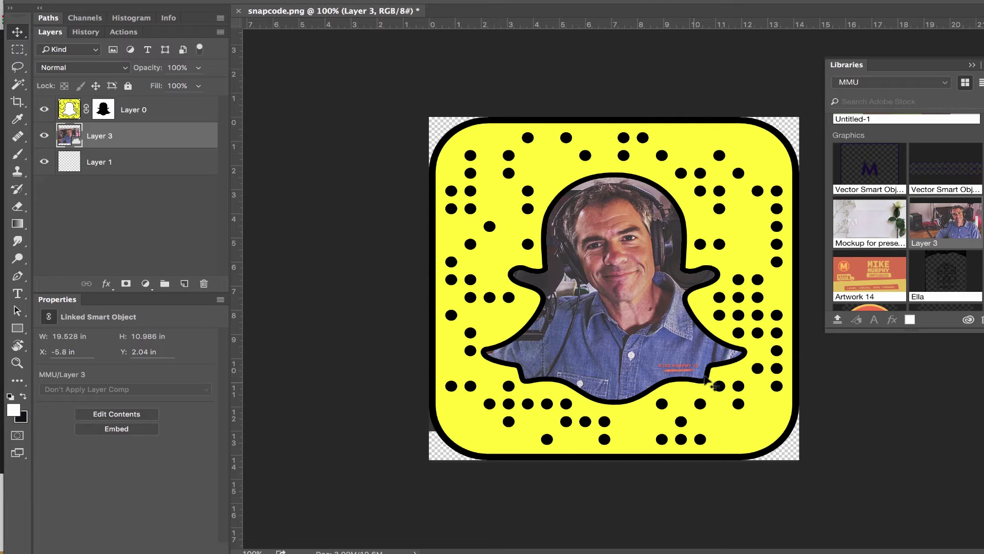
- Close the Libraries panel and zoom in to check the ghost edges, then zoom out
click(972, 66)
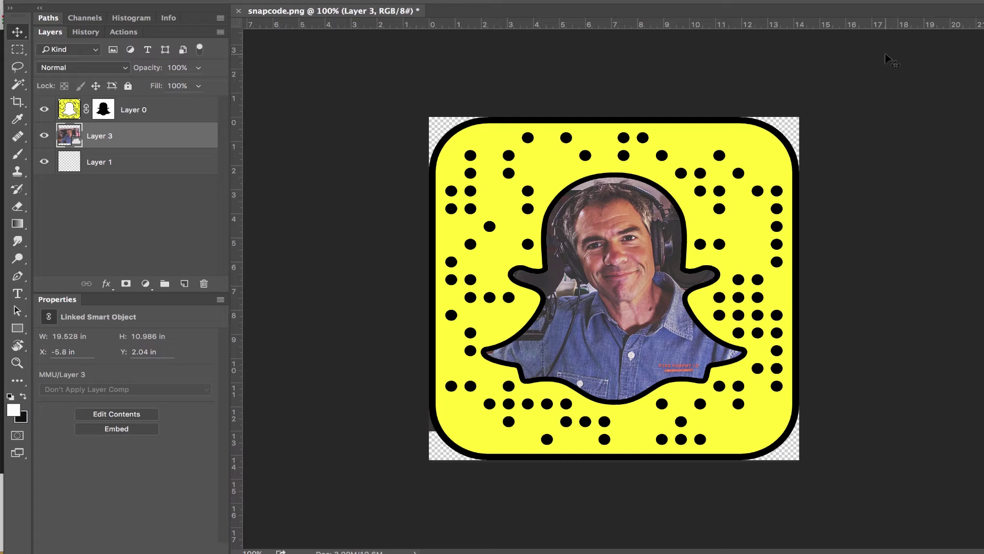
key(super+equal)
key(super+equal)
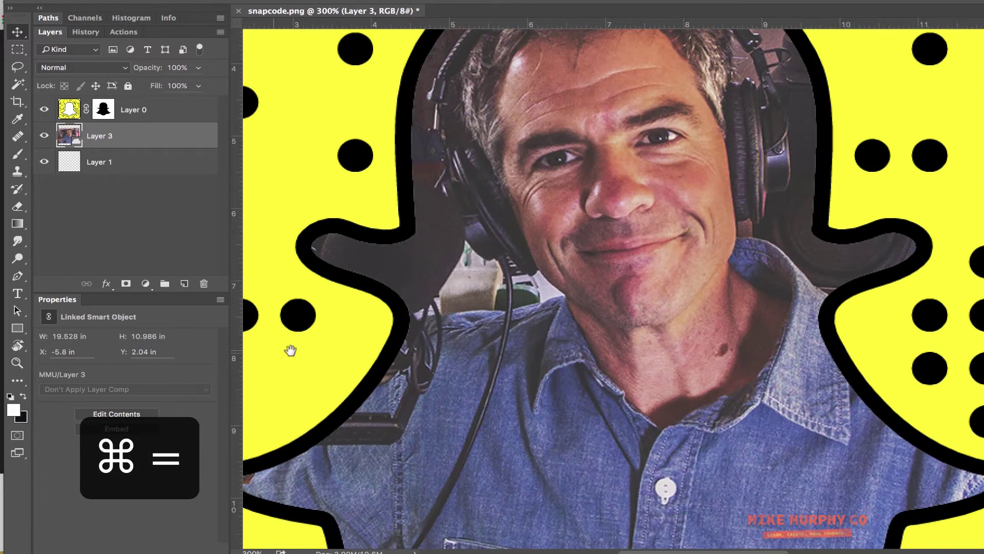
drag(289, 351, 437, 312)
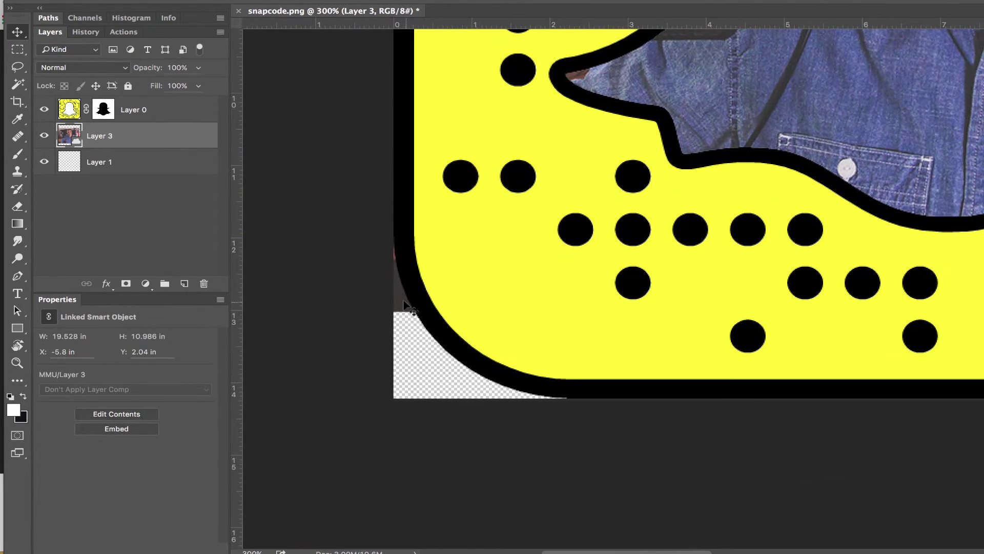
key(super+minus)
key(super+minus)
key(super+minus)
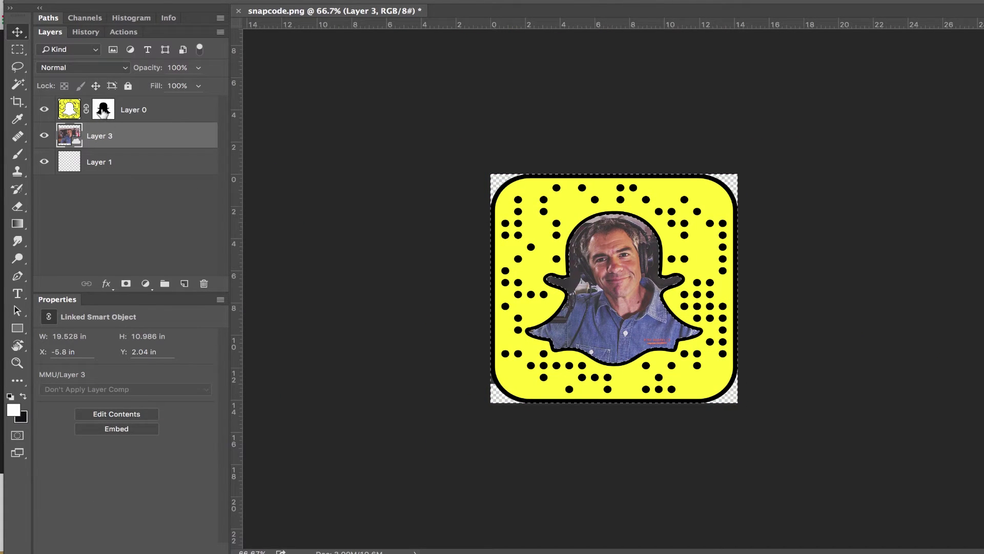
- Invert the selection on Layer 0 and zoom in on the ghost and face
click(123, 110)
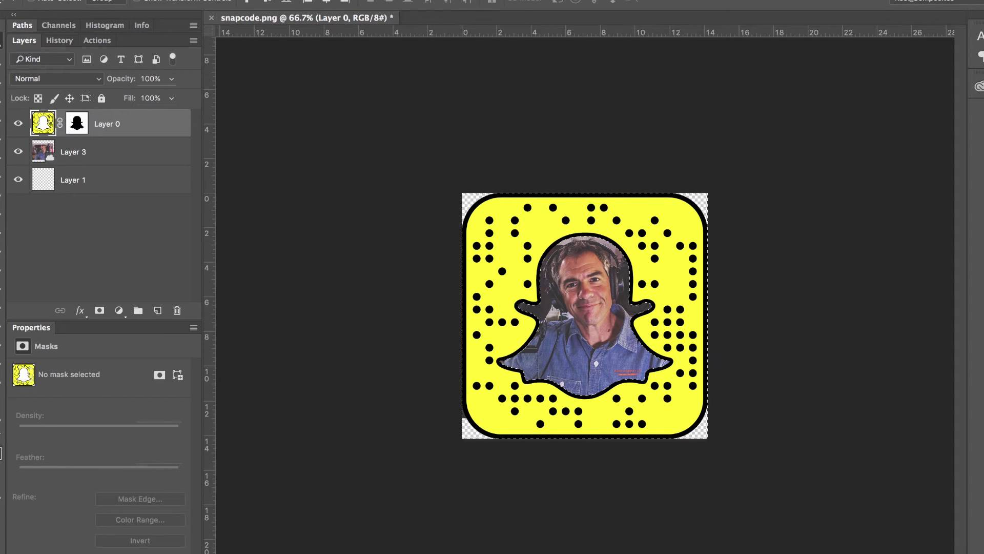
click(287, 0)
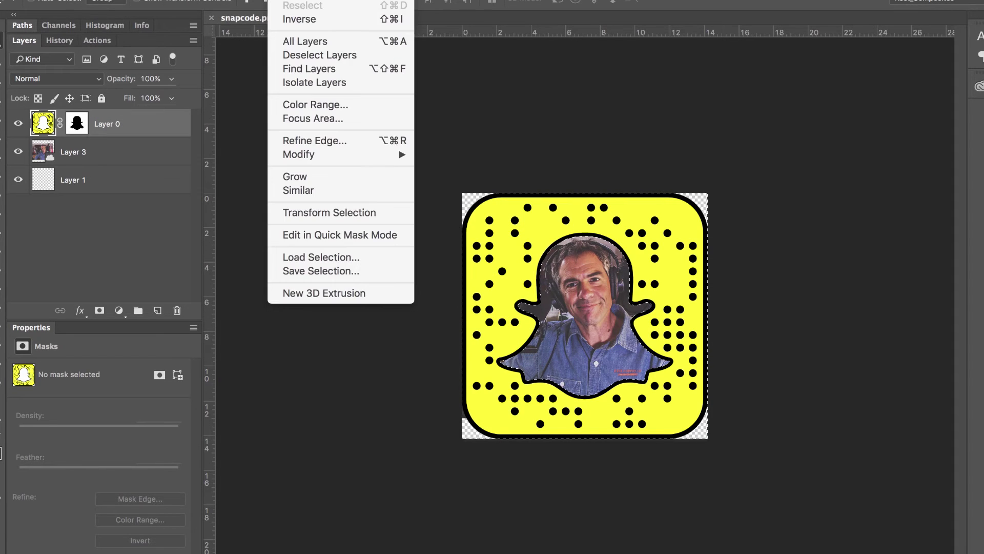
click(287, 20)
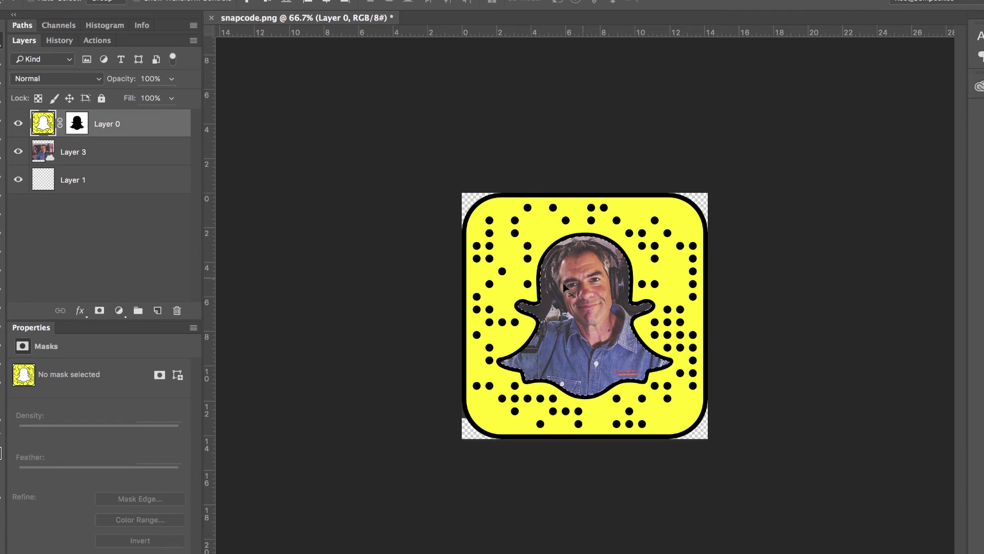
key(super+equal)
key(super+equal)
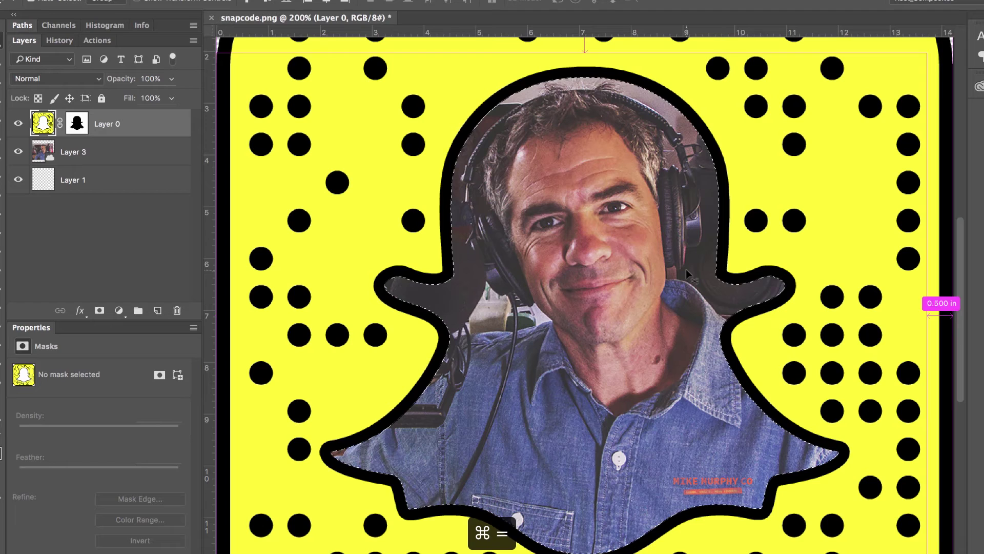
- Load the ghost outline as a selection on Layer 3 and add a layer mask
click(77, 154)
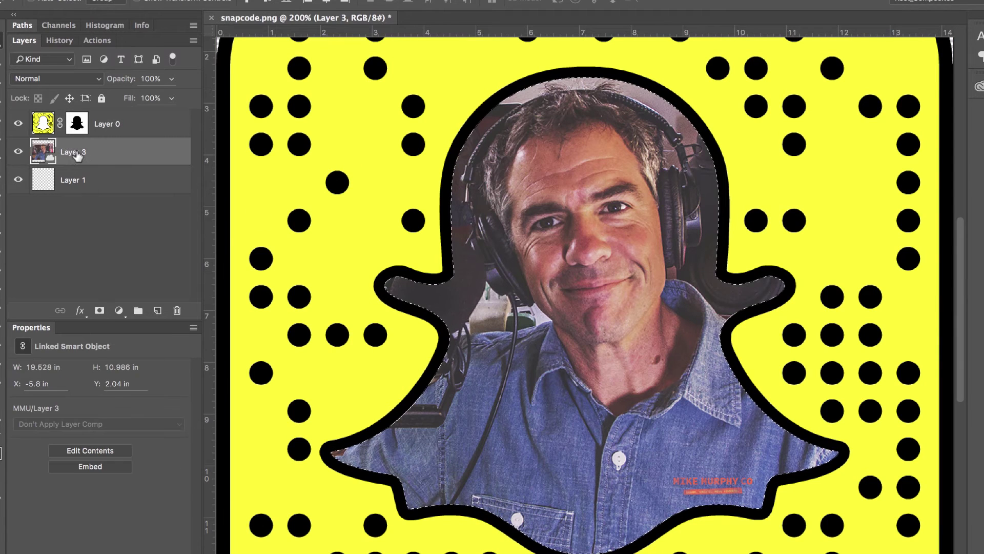
drag(376, 395, 350, 168)
super+click(71, 129)
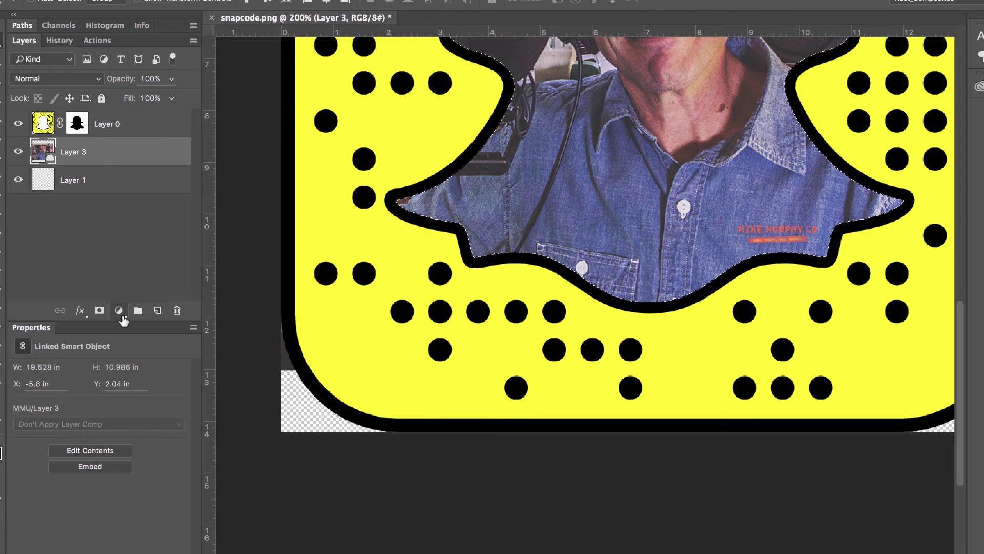
click(99, 310)
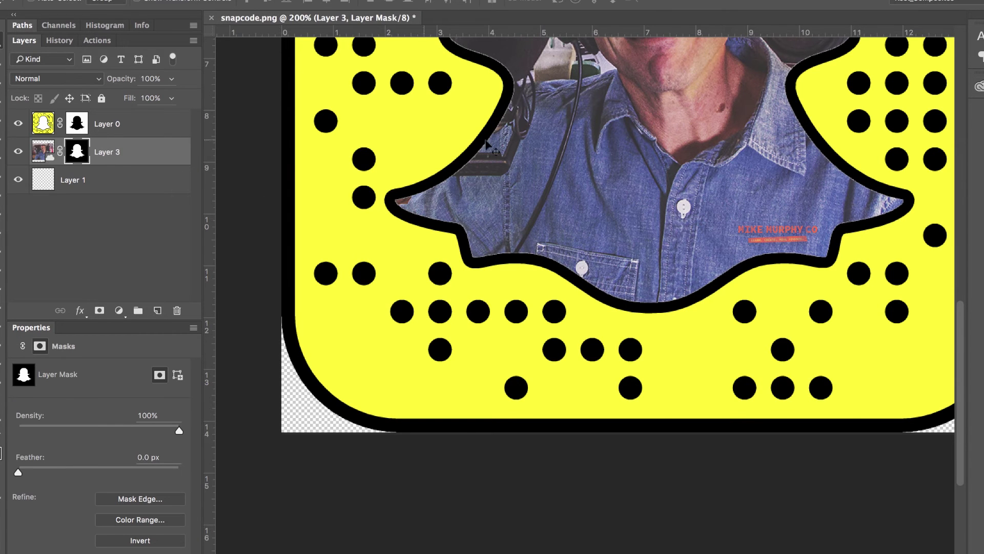
- Remove the ghost mask just added to Layer 3
drag(511, 143, 394, 433)
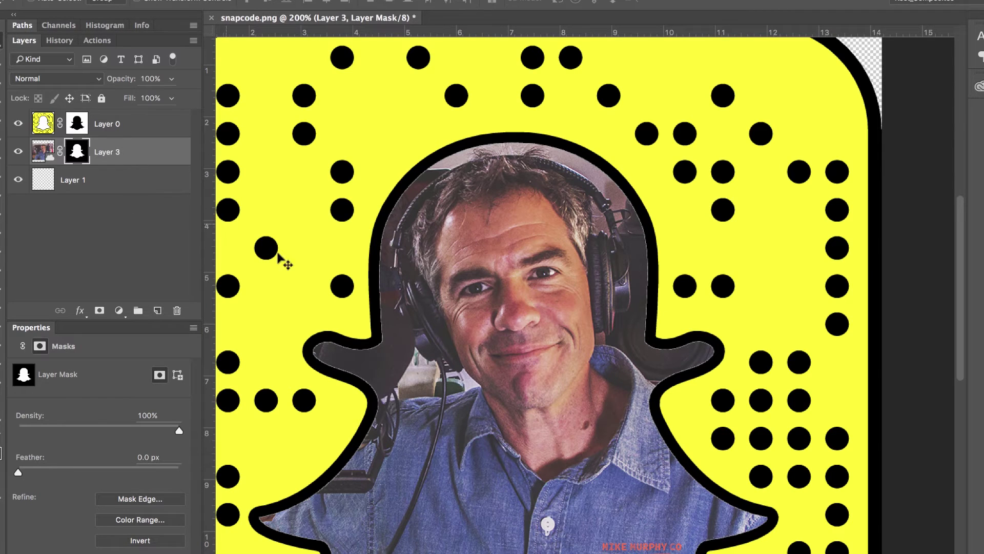
scroll(430, 251, down, 8)
key(super+z)
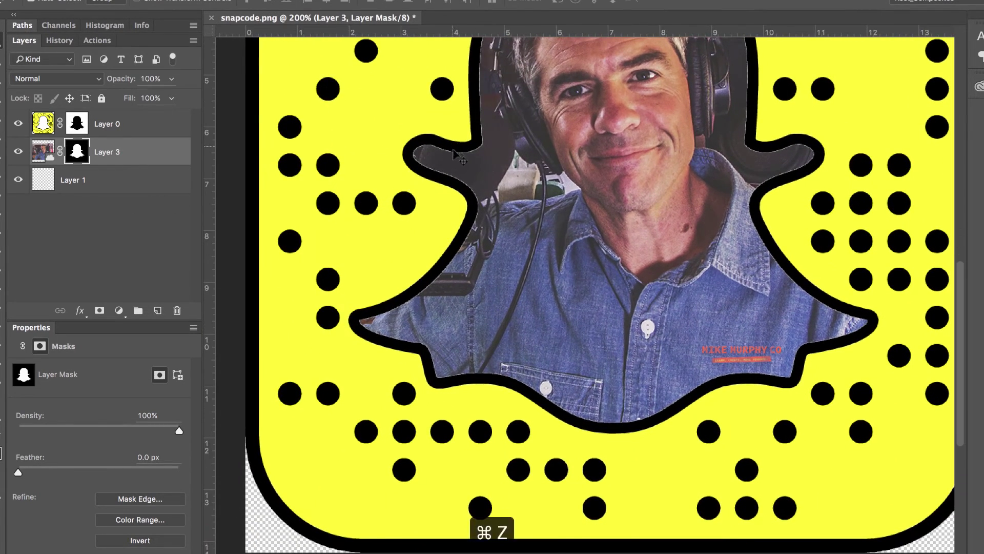
scroll(374, 275, up, 6)
scroll(374, 275, right, 4)
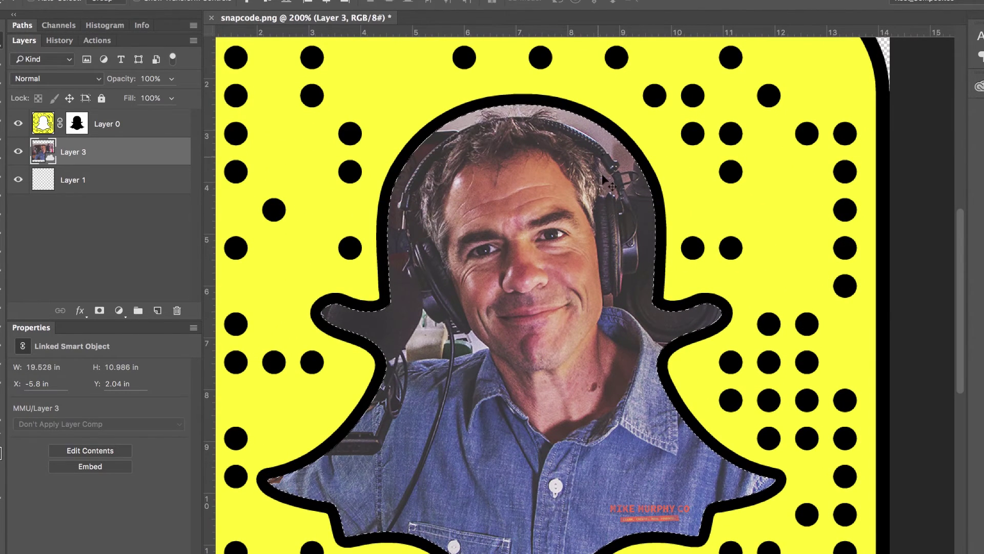
- Expand the ghost selection by 10 pixels and mask Layer 3 with it
click(281, 1)
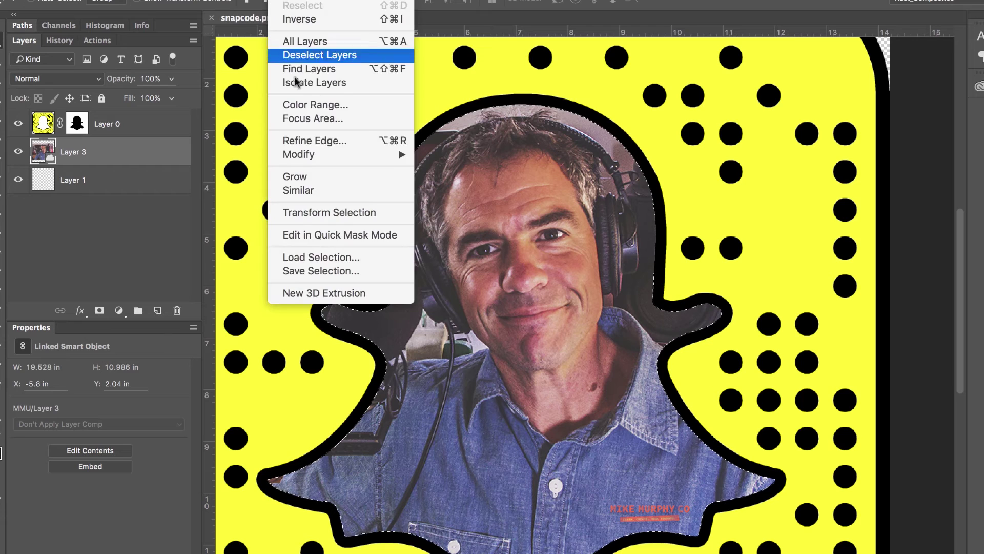
mouse_move(302, 156)
click(451, 181)
click(453, 155)
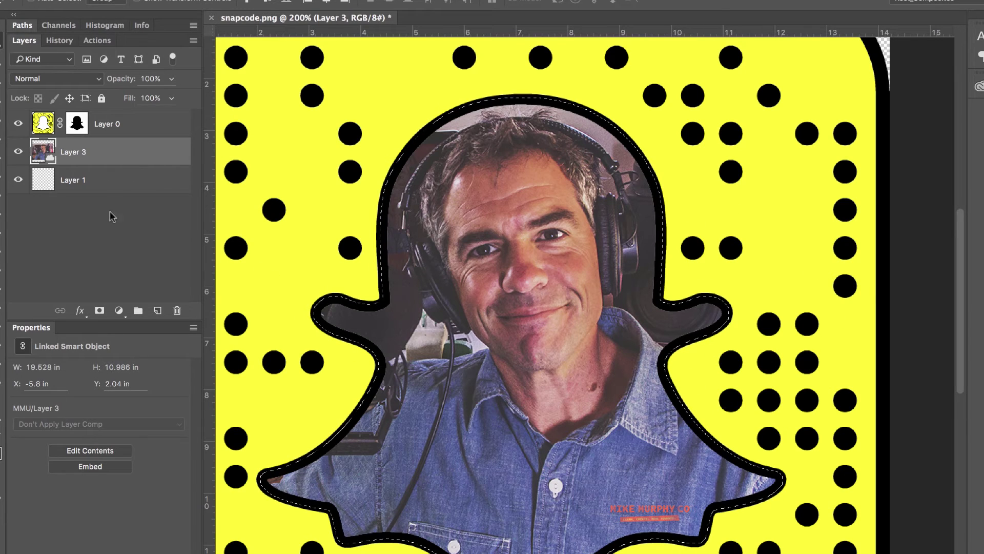
click(100, 310)
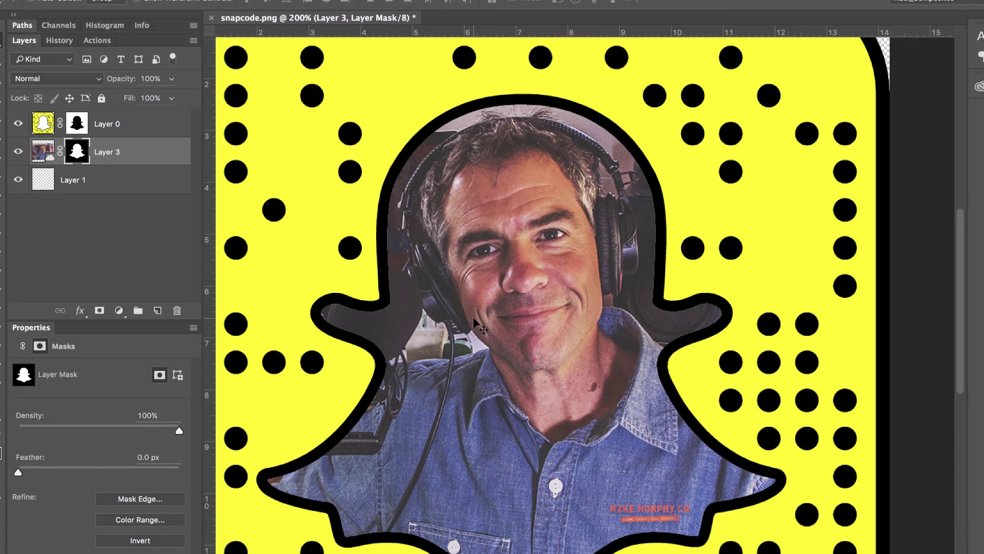
- Zoom out to the whole snapcode and place the Artwork 13 logo from the Libraries
key(super+minus)
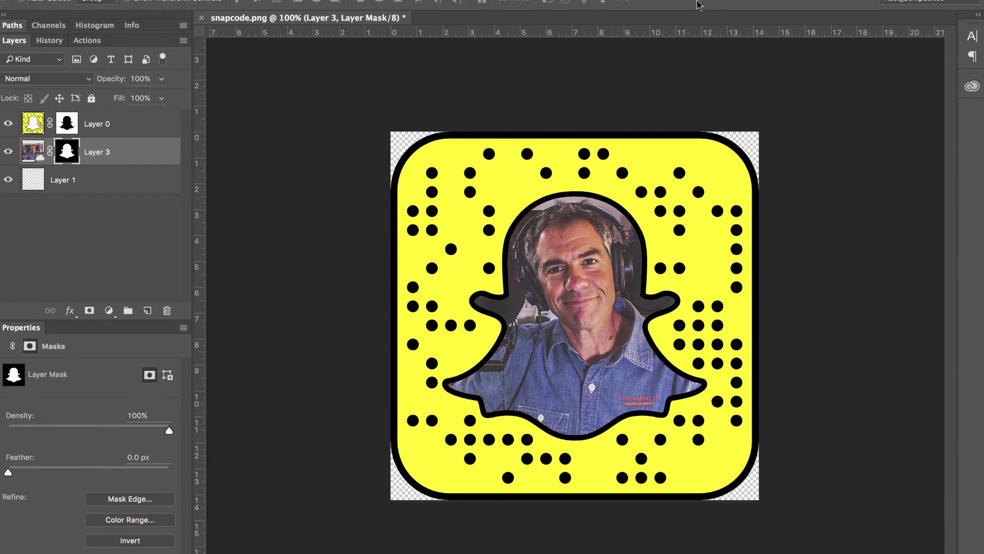
click(940, 84)
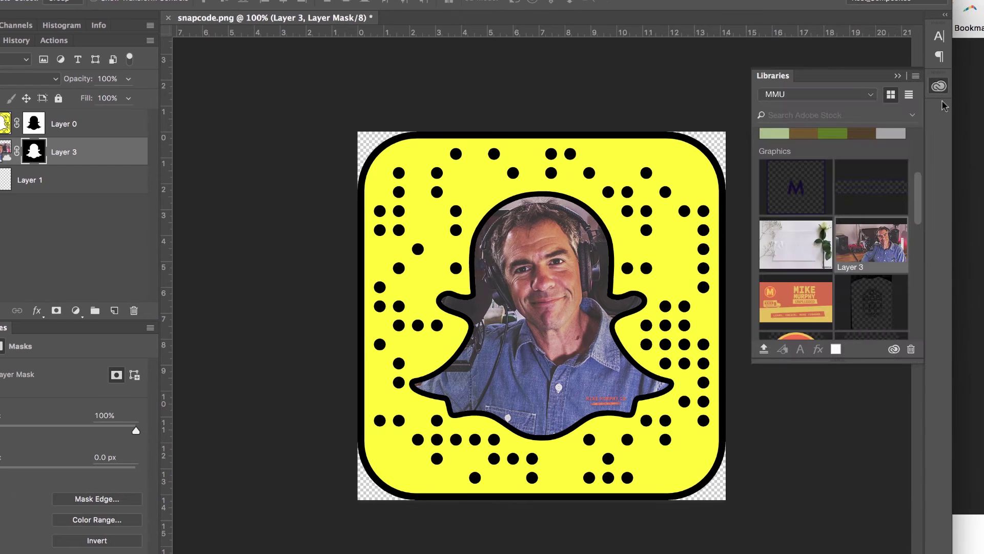
scroll(866, 254, down, 3)
drag(795, 267, 524, 312)
drag(620, 281, 621, 280)
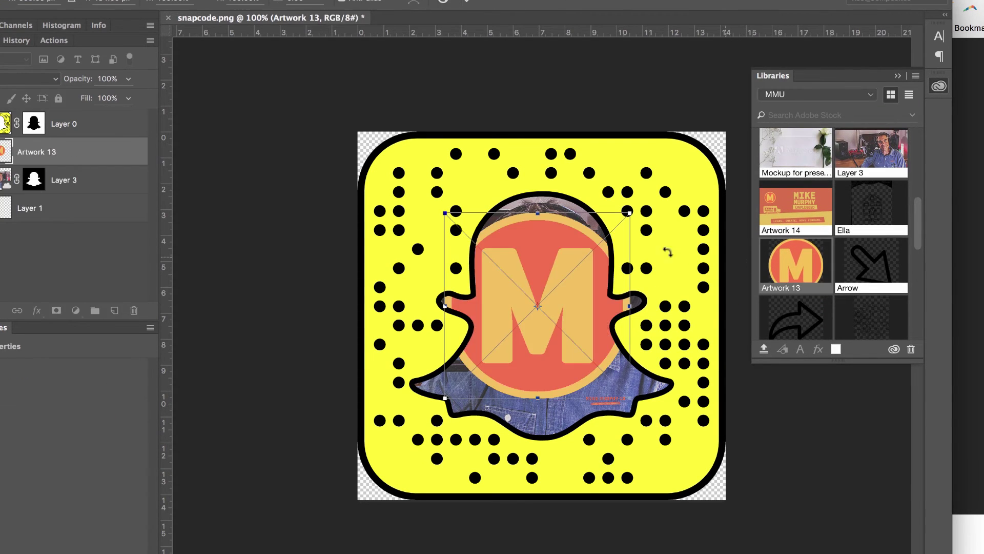
- Scale up the Artwork 13 logo, commit it, then delete the trial logo layer
drag(636, 214, 703, 140)
drag(538, 306, 548, 310)
click(467, 1)
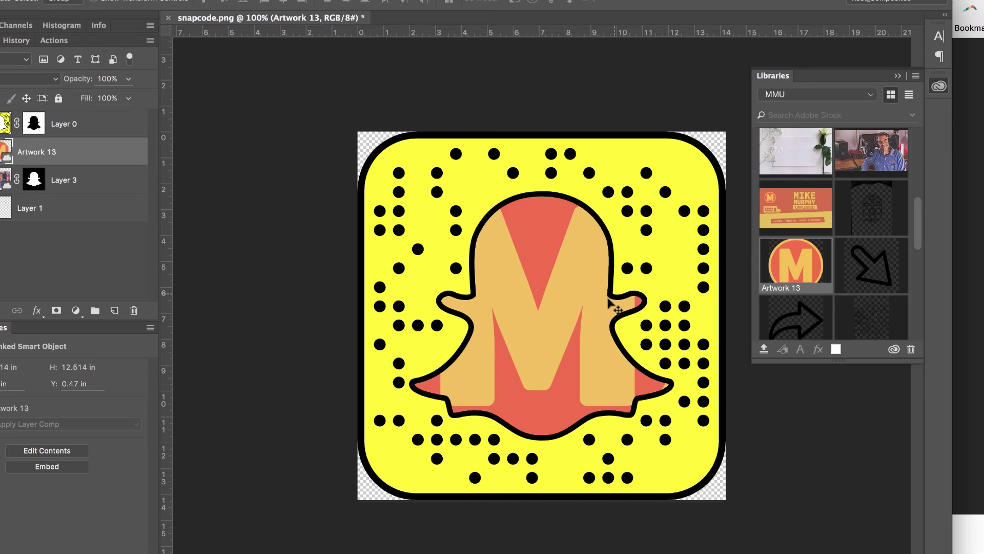
key(Delete)
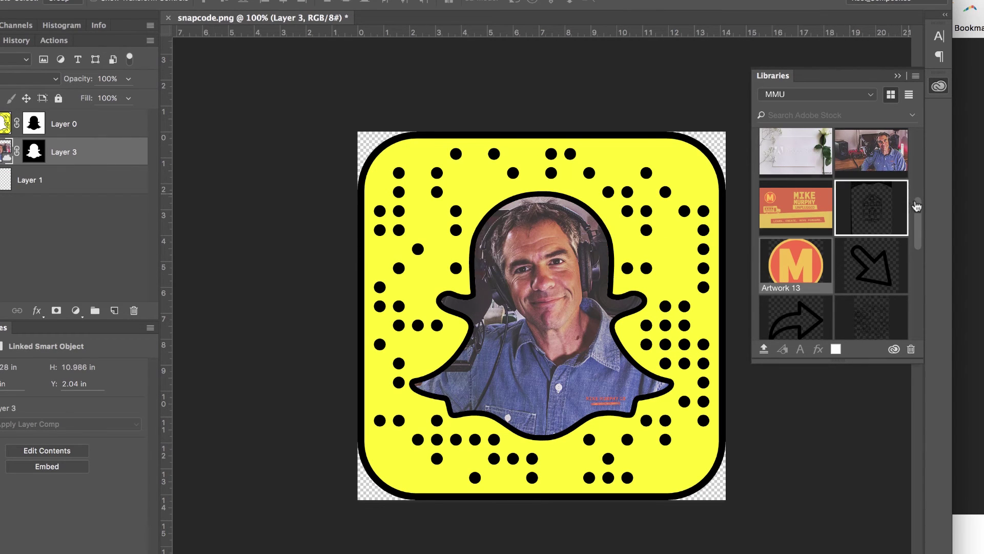
drag(914, 201, 905, 275)
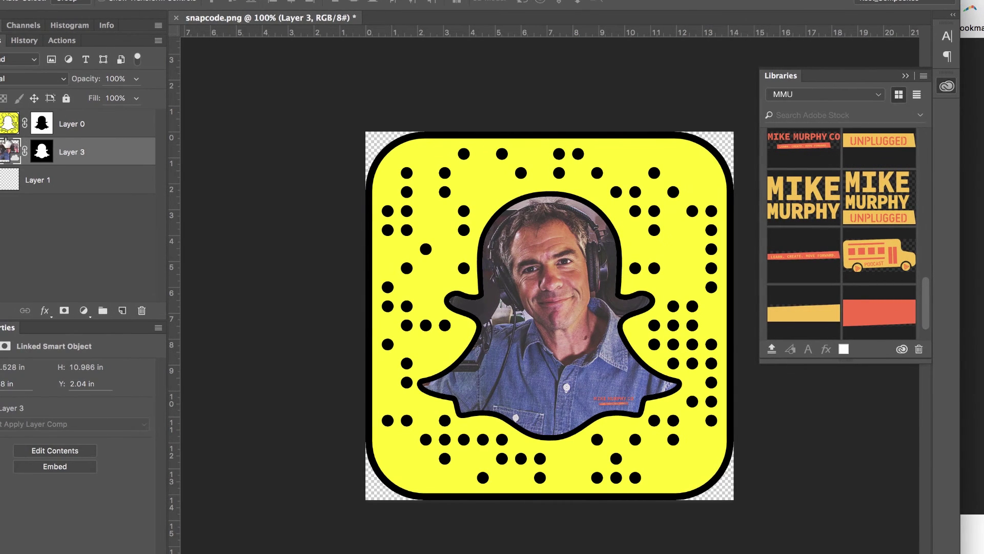
click(9, 128)
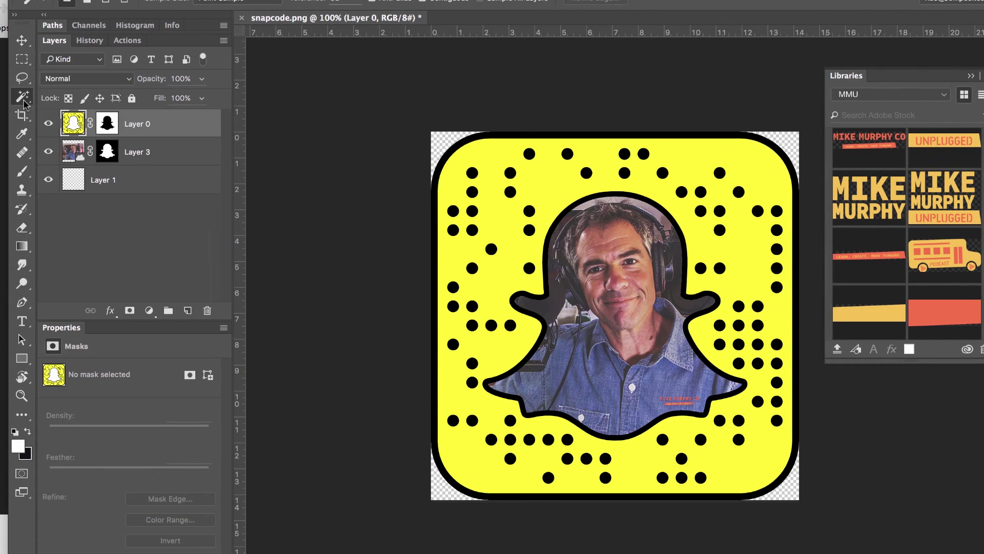
click(0, 97)
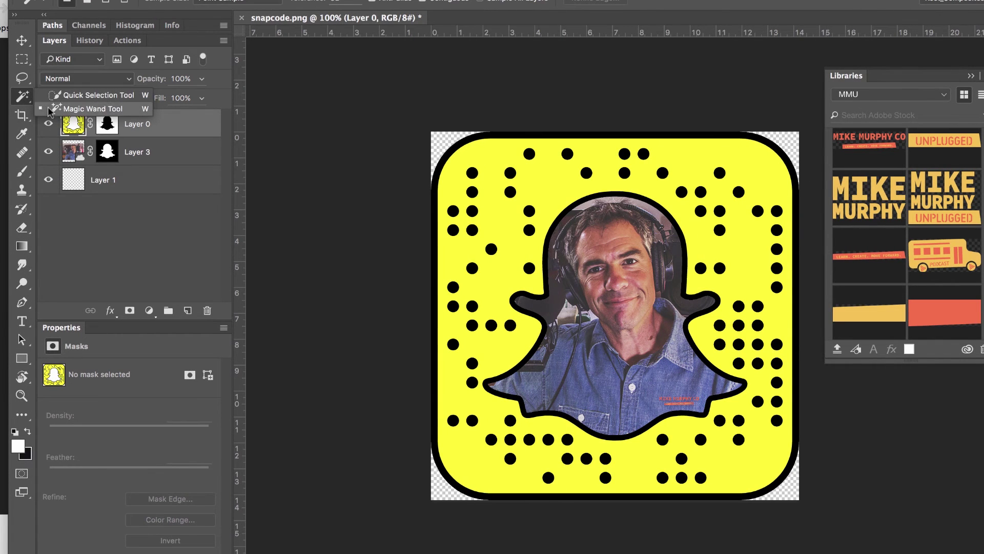
click(93, 109)
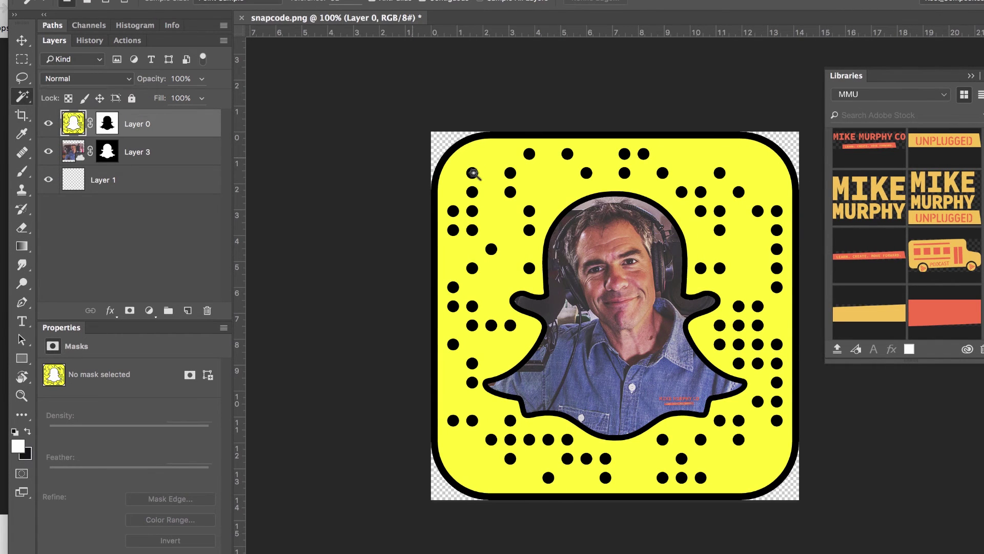
click(501, 164)
click(148, 310)
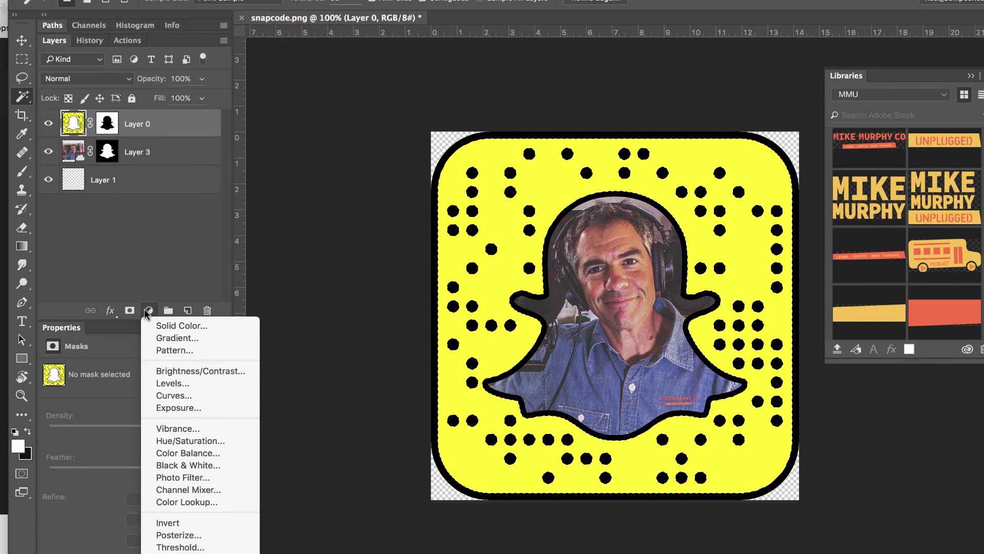
click(220, 441)
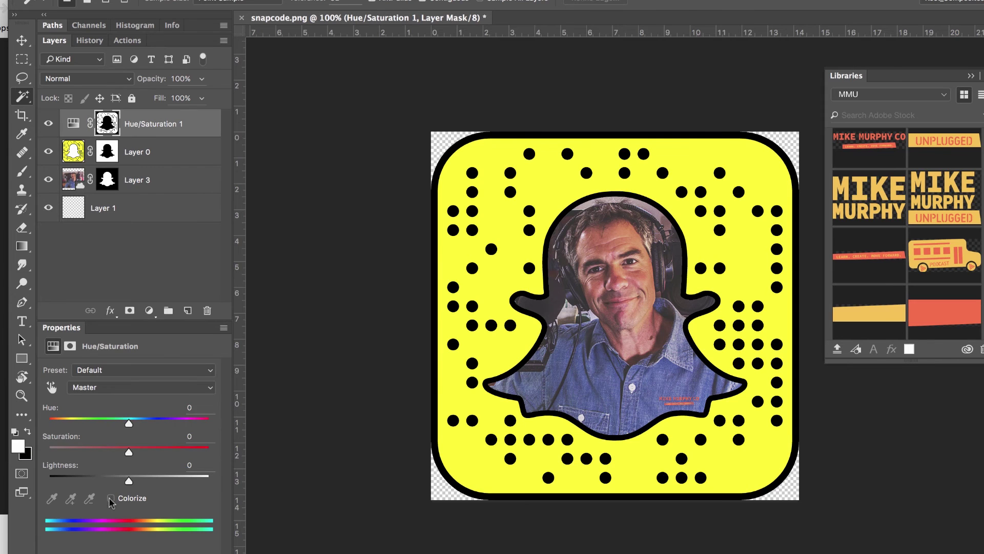
click(110, 499)
drag(88, 453, 157, 454)
drag(47, 425, 208, 425)
drag(156, 452, 243, 457)
drag(208, 423, 47, 425)
key(Delete)
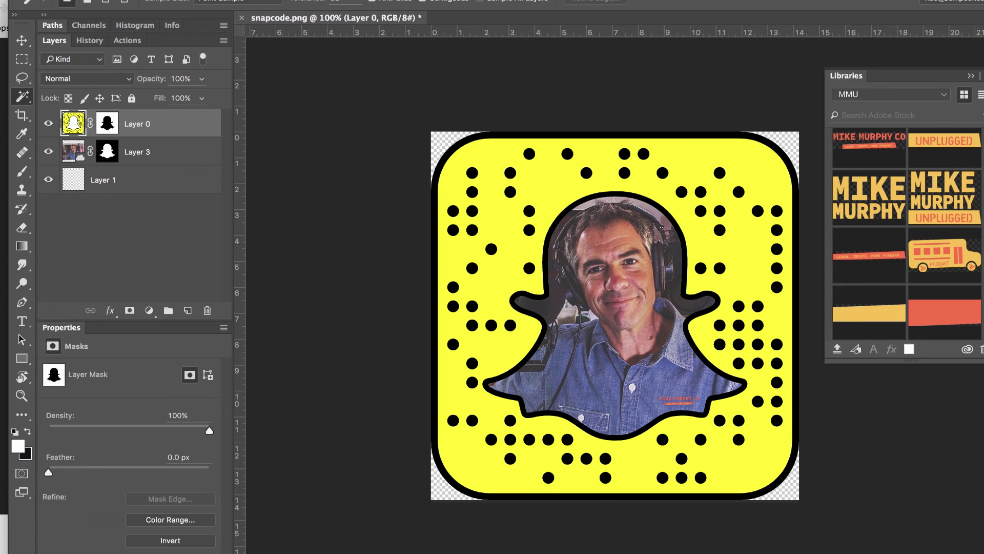
- Bring up the Export As settings for the image as a 1024×1024 PNG
click(105, 1)
mouse_move(151, 274)
mouse_move(205, 160)
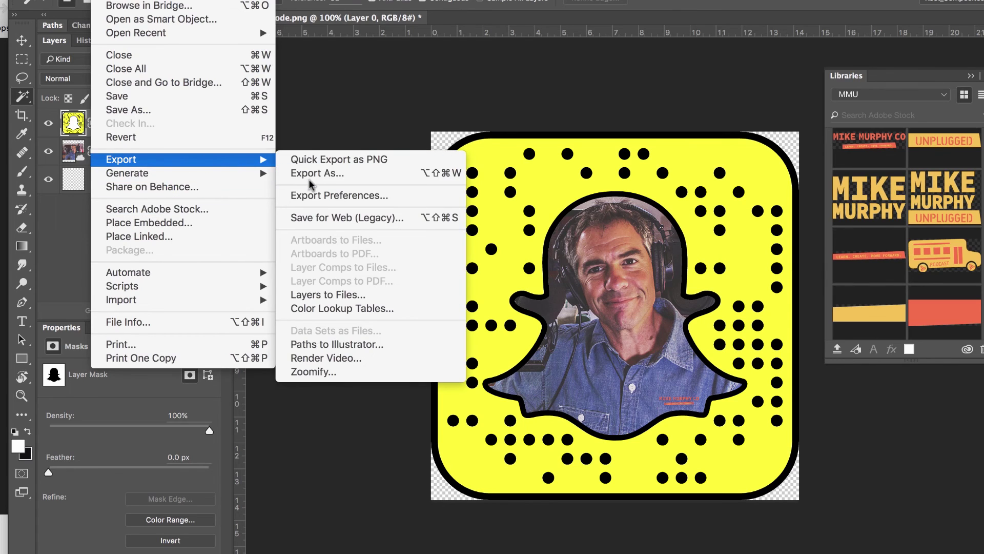
click(310, 174)
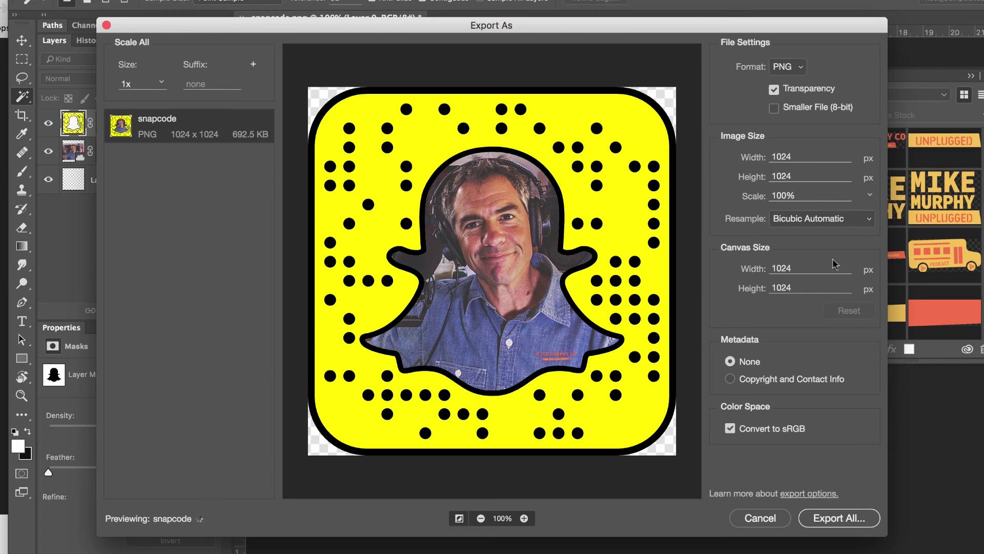
- Name the export file as the user's custom snapcode and set the Desktop as its destination
click(835, 517)
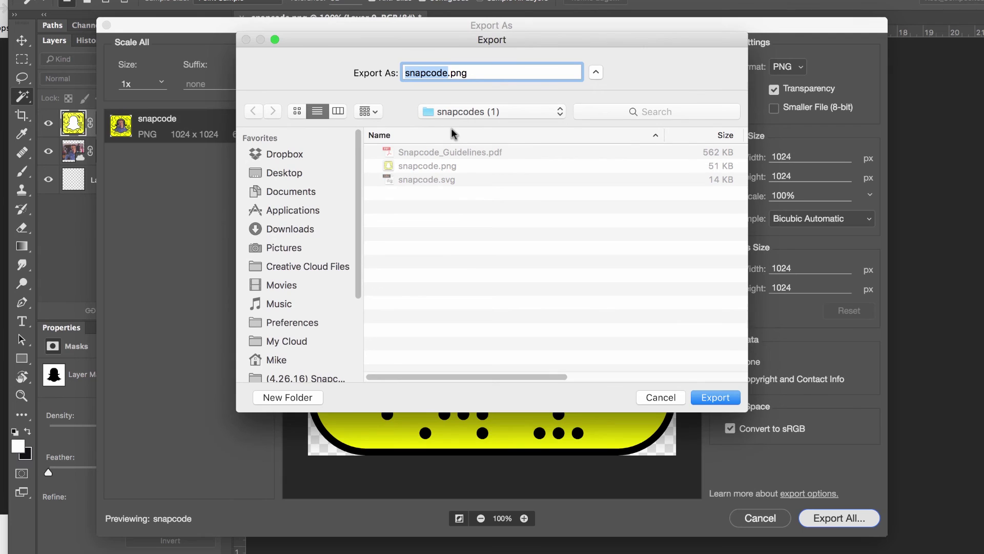
text(M)
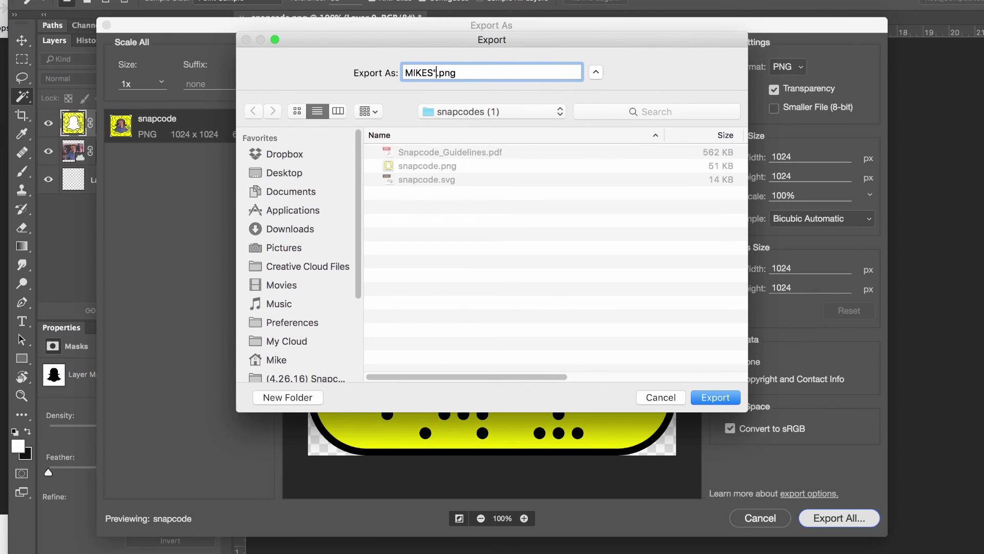
text(IKES CUSTOM SNAPCODE)
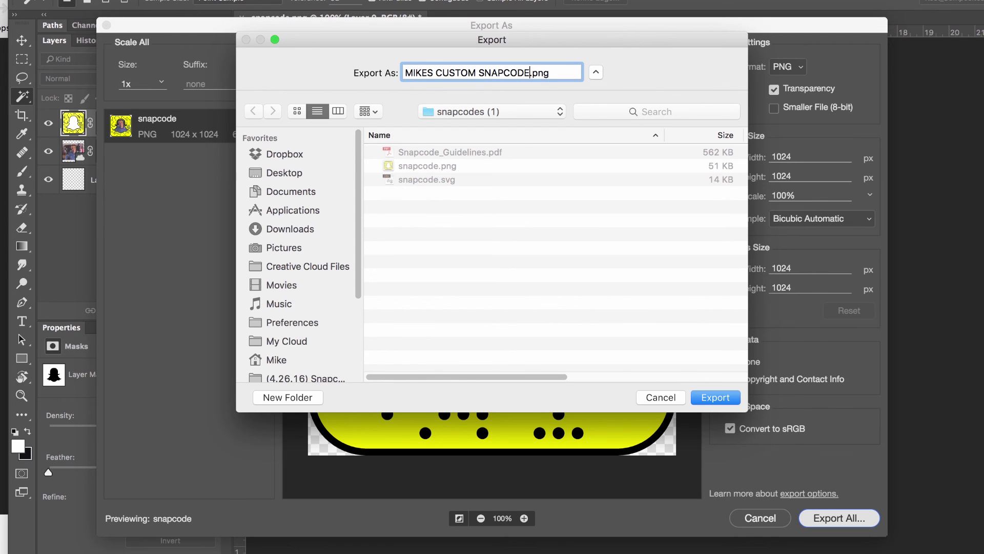
key(super+d)
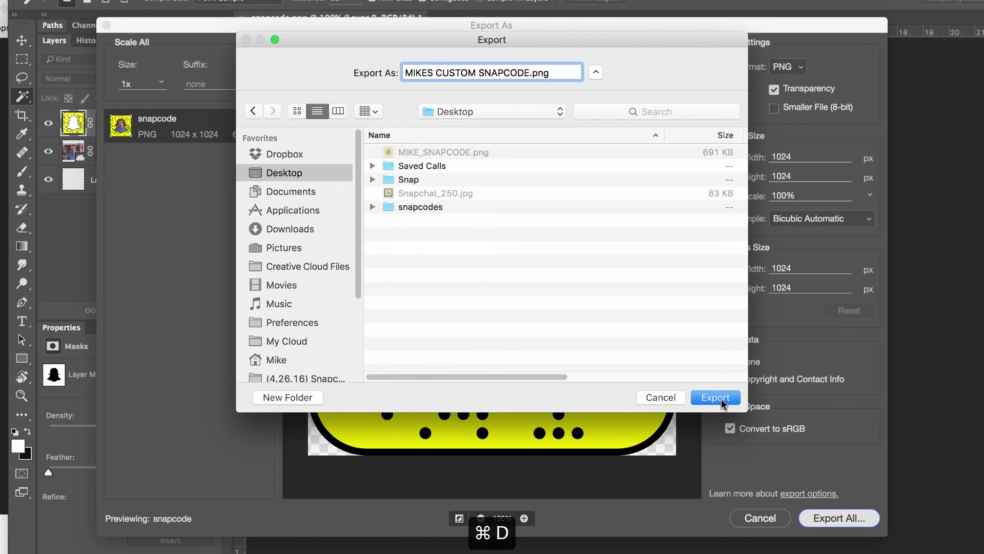
- Export the custom snapcode PNG to the Desktop, then show the desktop to find it
click(715, 398)
key(F11)
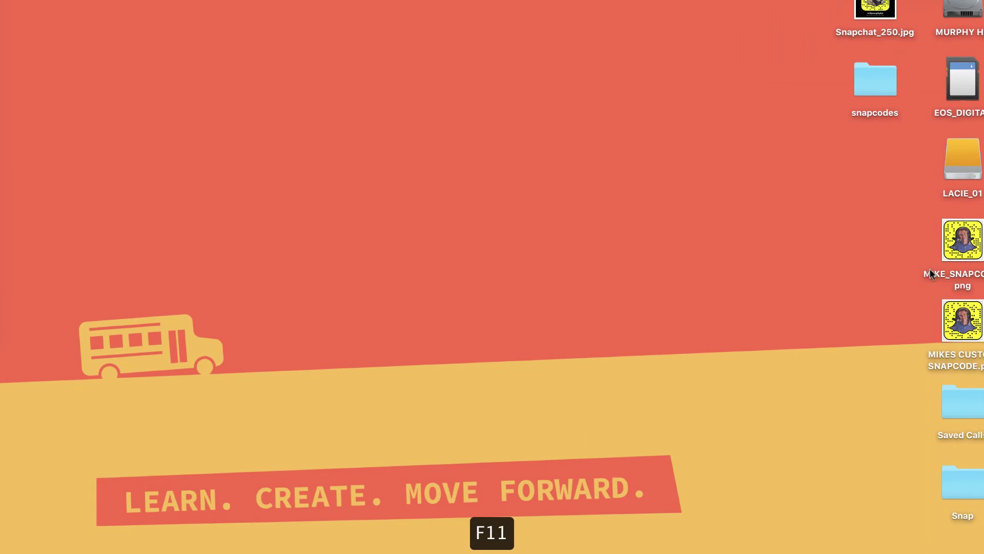